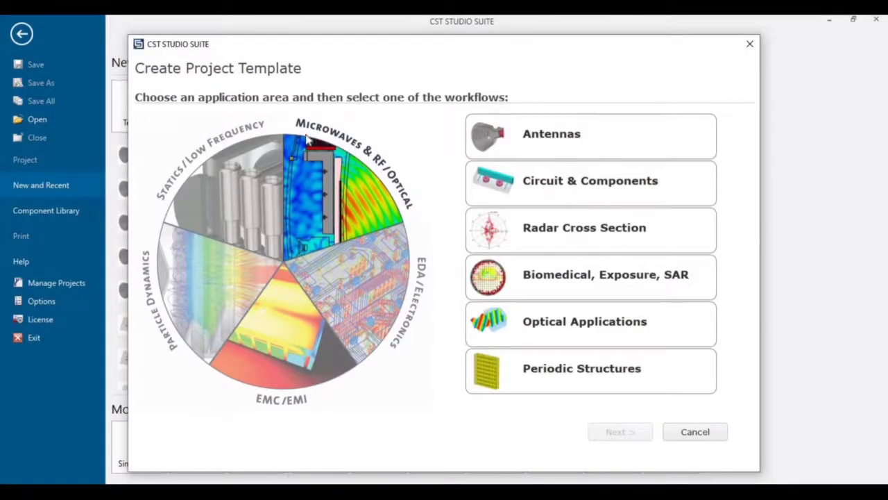
# Step: Choose the Antennas area, Wire workflow and Time Domain solver for the project template, accepting the units mm, GHz, ns and Kelvin
pyautogui.click(525, 149)
pyautogui.click(621, 434)
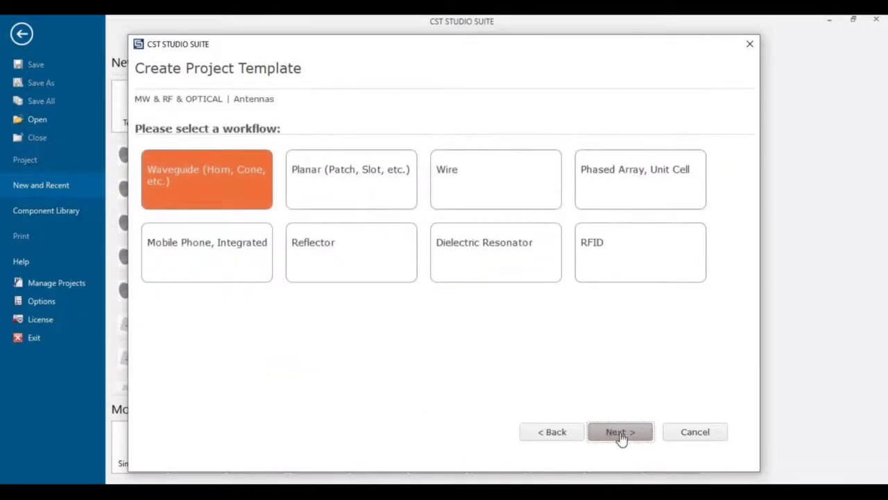
pyautogui.click(499, 178)
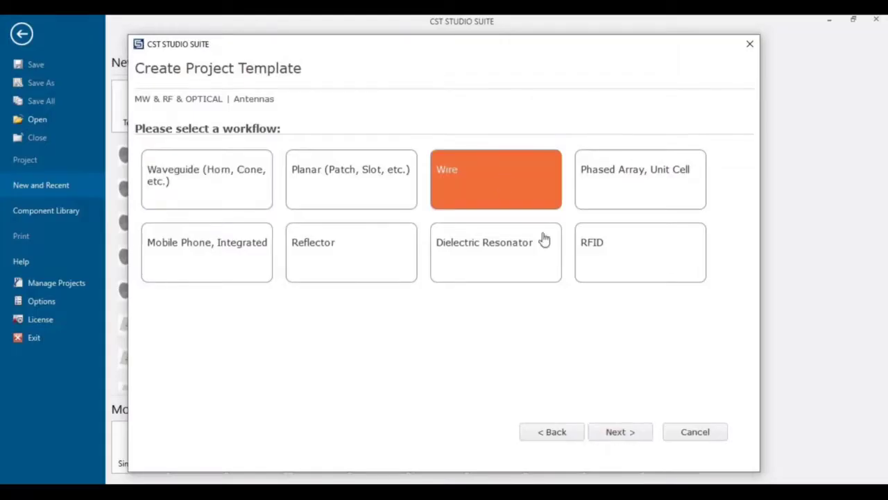
pyautogui.click(628, 438)
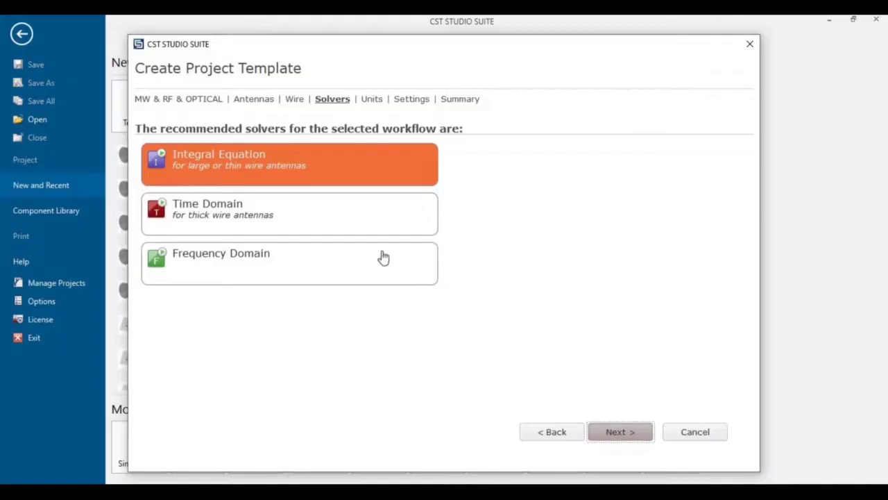
pyautogui.click(262, 227)
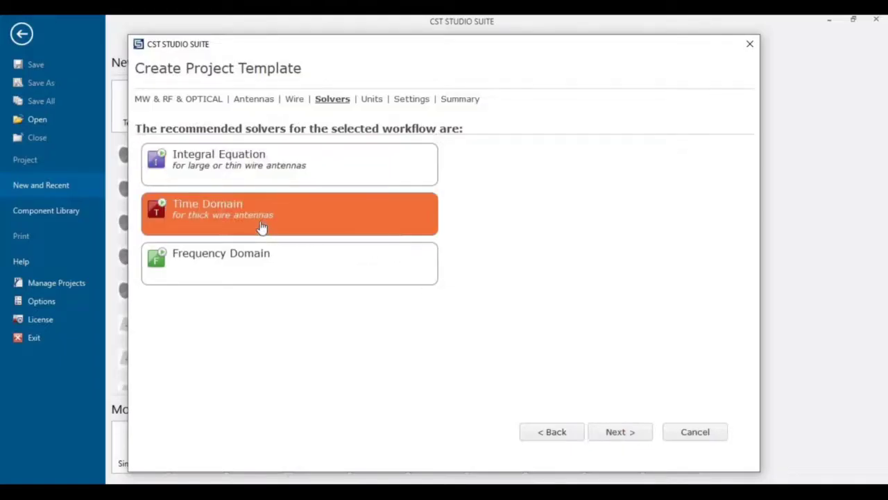
pyautogui.click(628, 437)
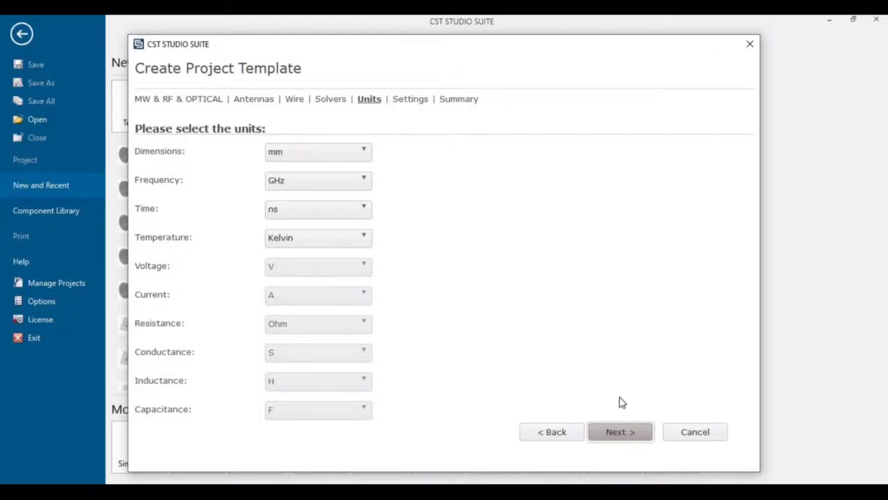
pyautogui.click(622, 433)
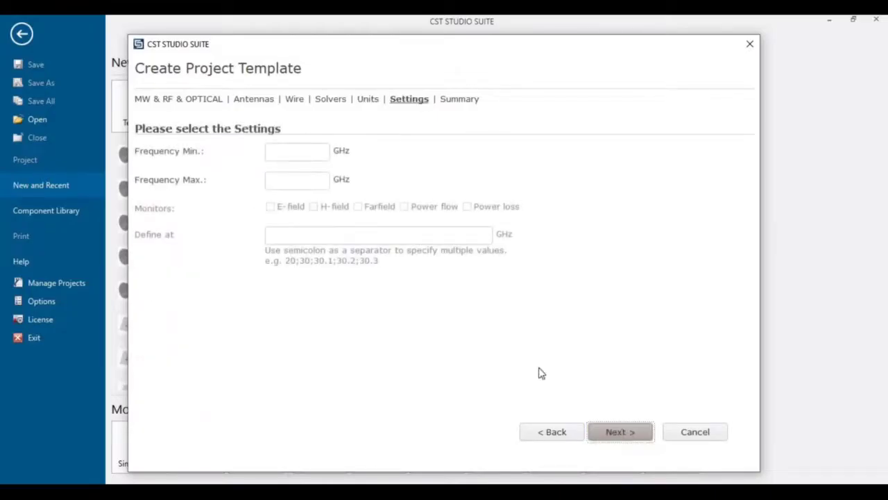
# Step: Set the template's frequency range from 1 to 3 GHz and enable the E-field, H-field and Farfield monitors
pyautogui.click(270, 149)
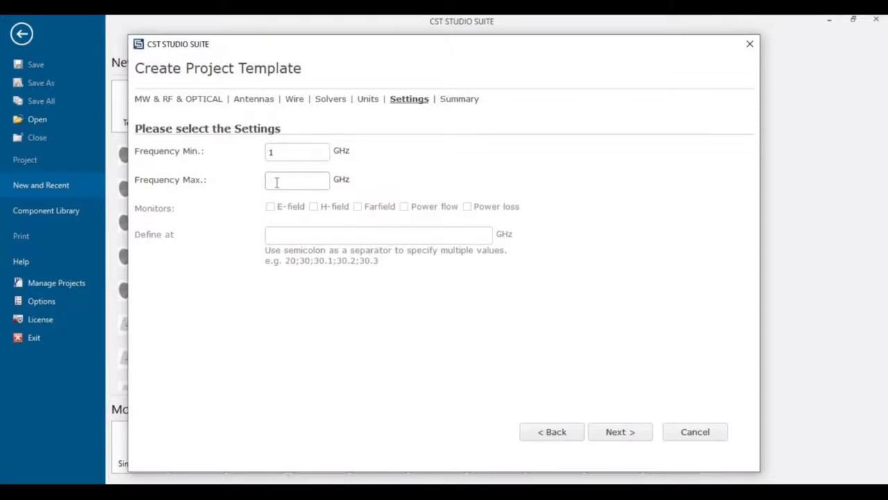
pyautogui.write('3')
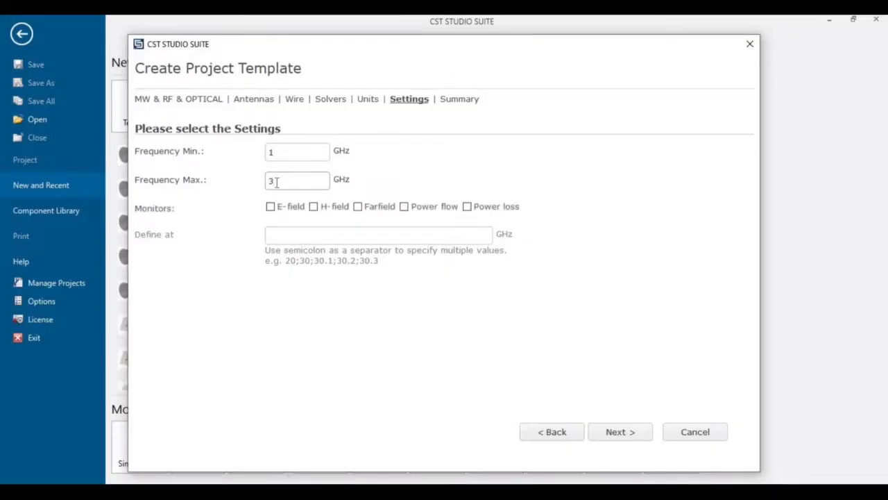
pyautogui.click(271, 208)
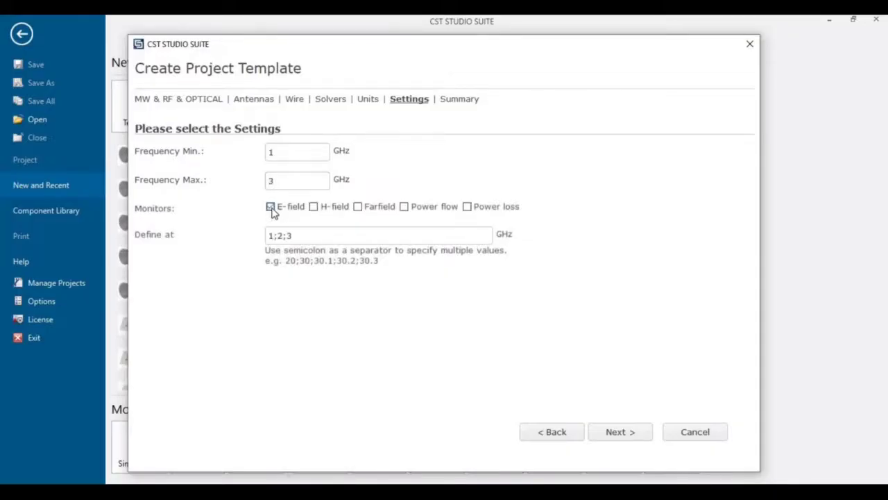
pyautogui.click(313, 207)
pyautogui.click(360, 210)
# Step: Define the field monitors at 2.45 GHz and finish creating the project template
pyautogui.click(303, 233)
pyautogui.moveTo(295, 237); pyautogui.dragTo(242, 232)
pyautogui.write('2.45')
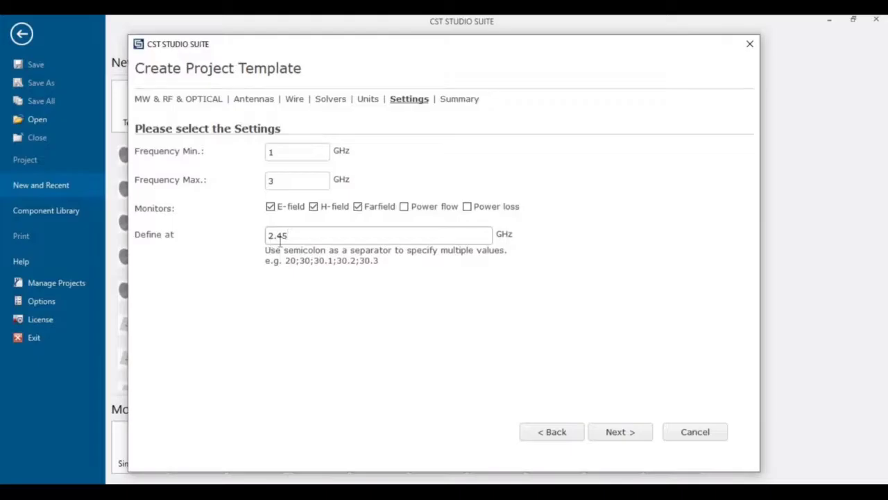
pyautogui.click(626, 432)
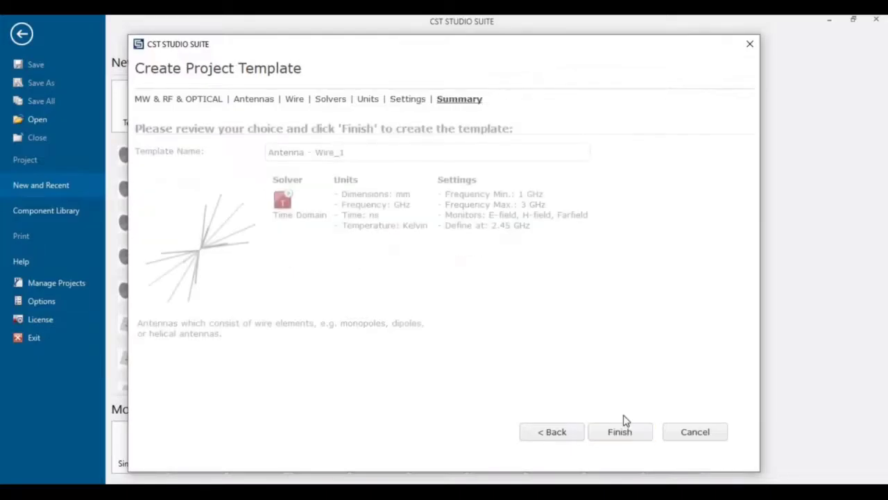
pyautogui.click(621, 432)
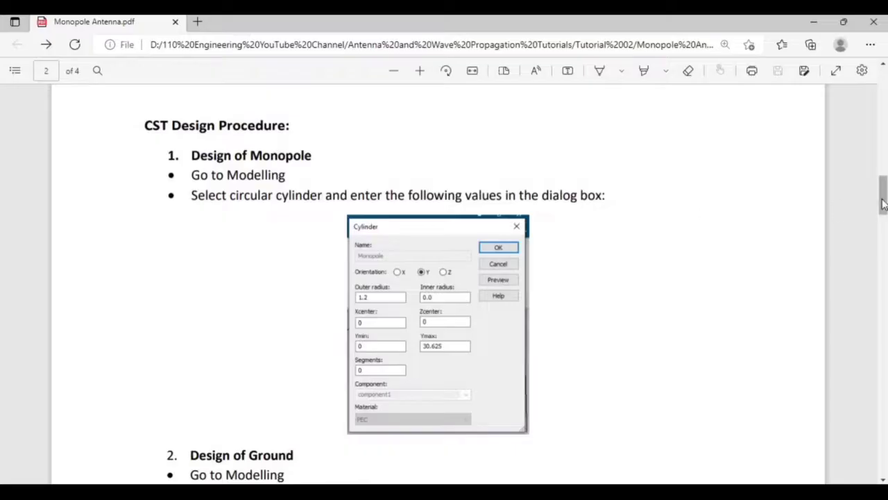
# Step: Examine the cylinder settings for the monopole in the design procedure of Monopole Antenna.pdf
pyautogui.scroll(-1, 883, 199)
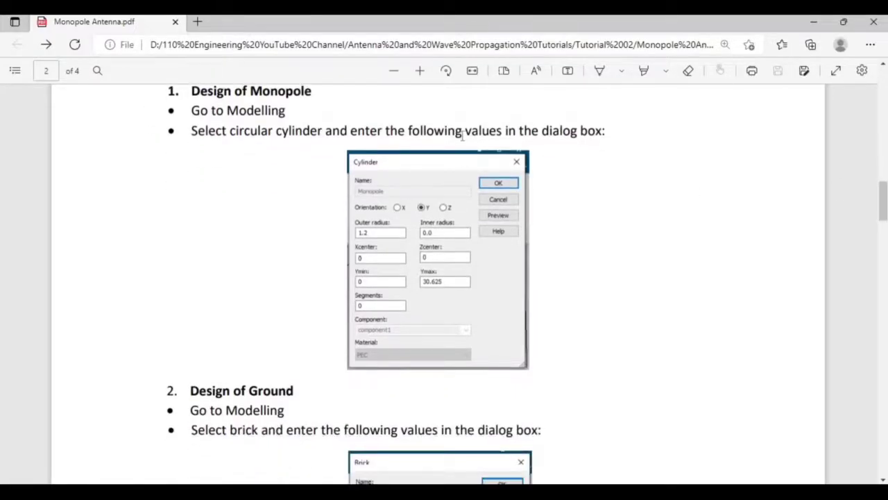
pyautogui.click(421, 78)
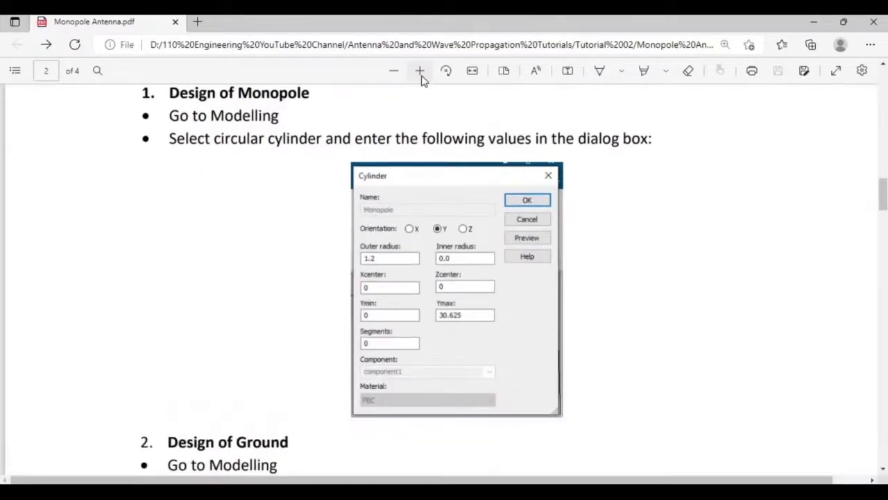
pyautogui.click(420, 77)
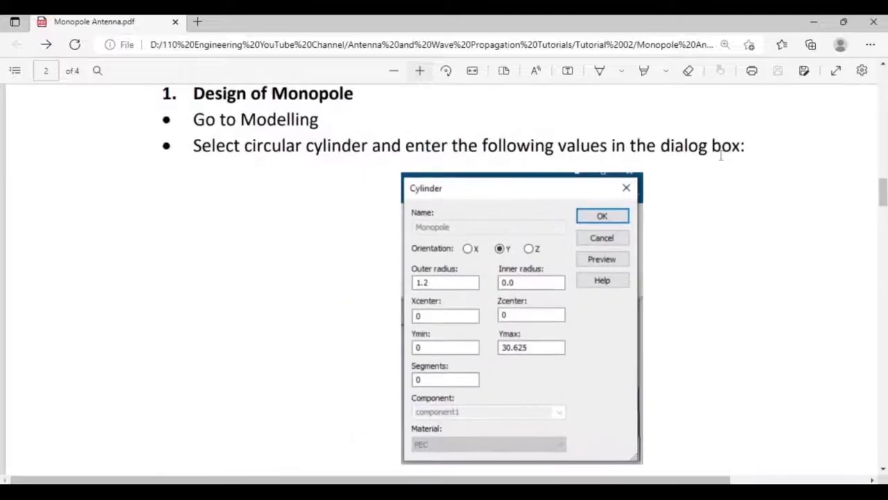
pyautogui.click(393, 72)
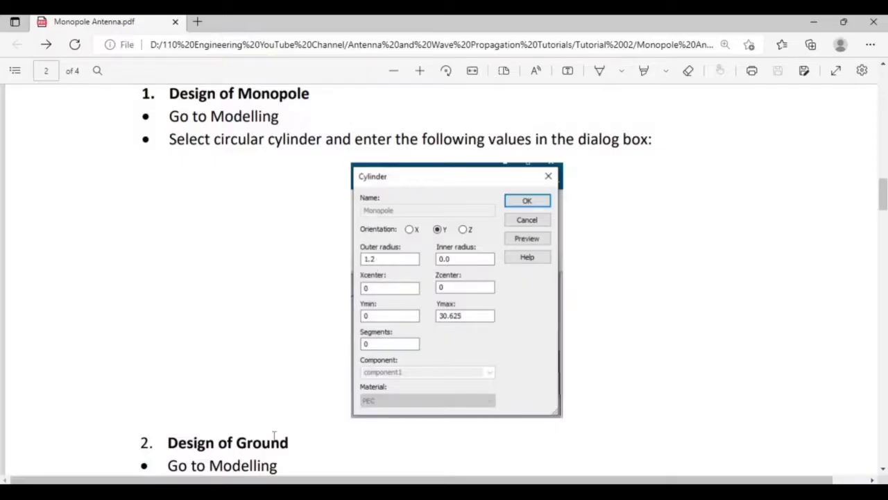
# Step: Switch to CST Studio Suite and hide the working plane in the 3D view
pyautogui.hotkey('alt', 'Tab')
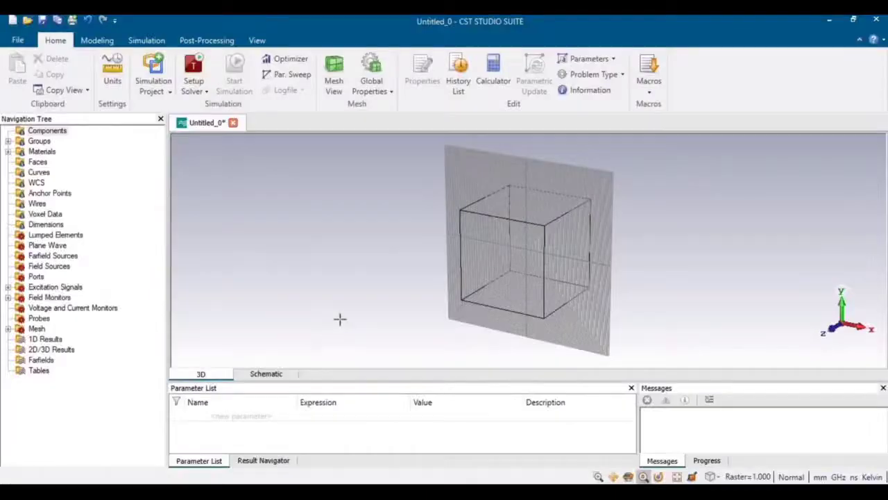
pyautogui.click(258, 40)
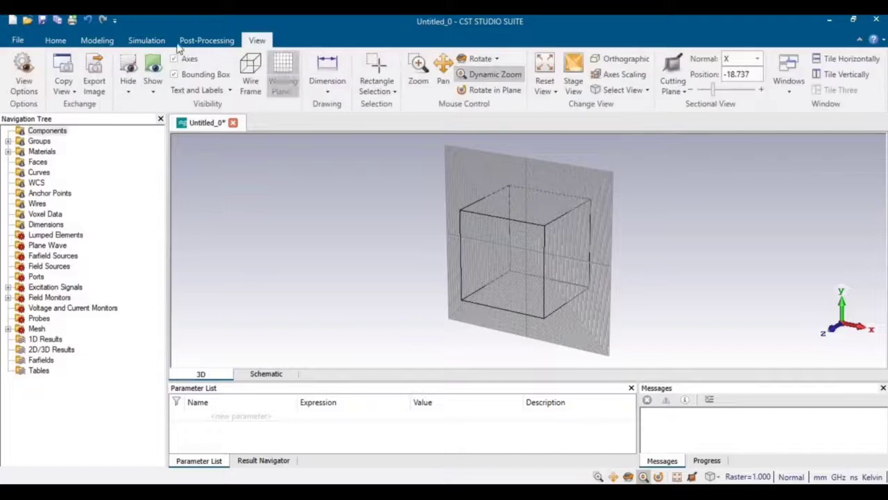
pyautogui.click(282, 70)
# Step: Start a circular cylinder with numeric entry, name it monopole and orient it along Y
pyautogui.click(97, 40)
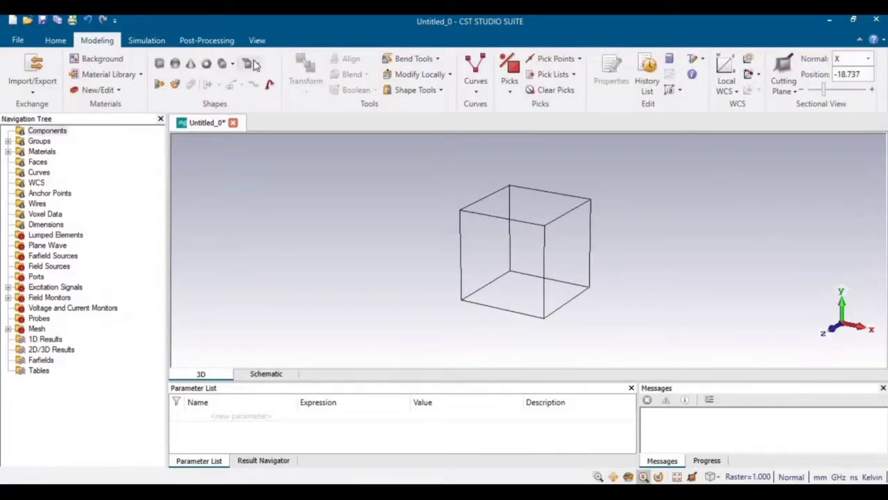
pyautogui.click(234, 64)
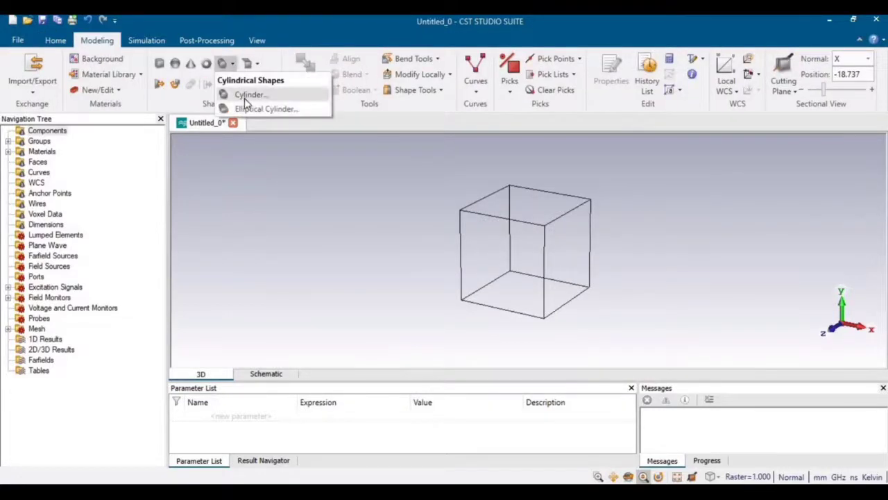
pyautogui.click(244, 97)
pyautogui.press('Escape')
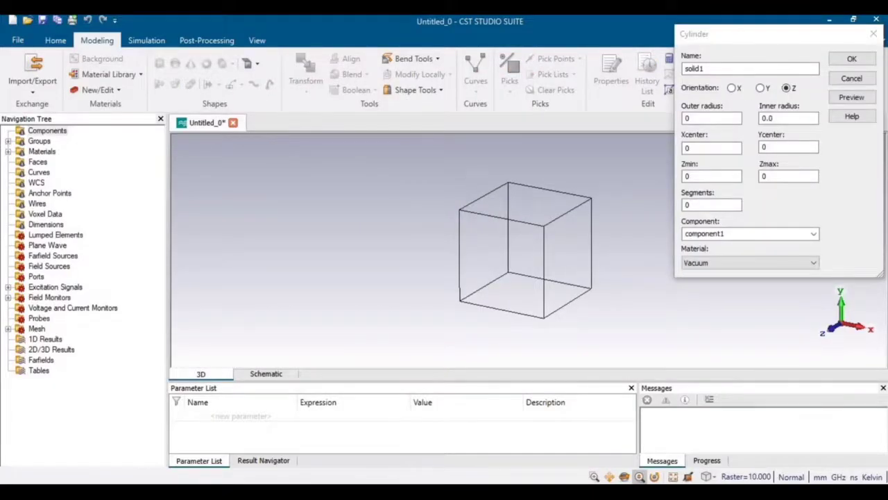
pyautogui.doubleClick(715, 68)
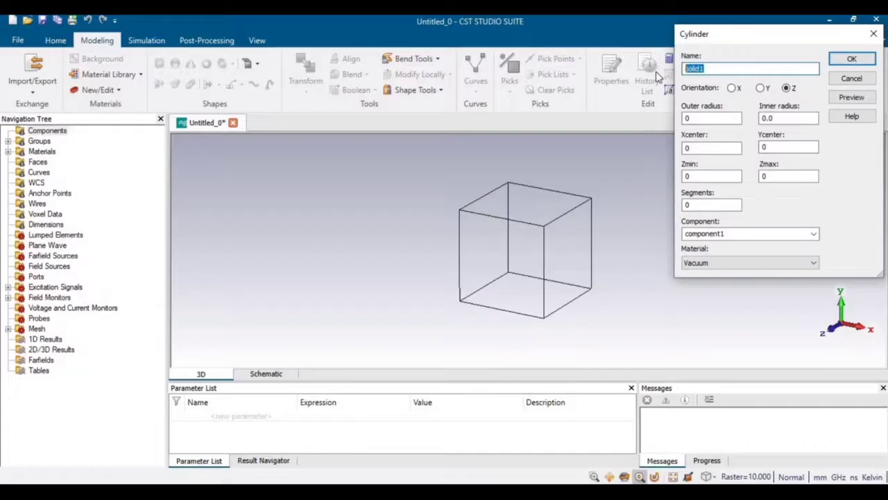
pyautogui.write('monopole')
pyautogui.click(762, 88)
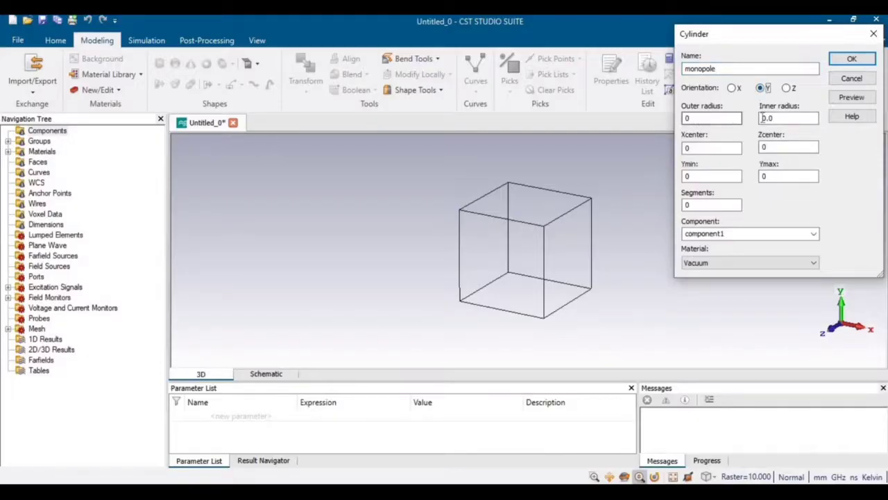
# Step: Set the monopole cylinder's outer radius to 1.2 mm
pyautogui.click(704, 118)
pyautogui.write('1.2')
pyautogui.moveTo(711, 118); pyautogui.dragTo(671, 118)
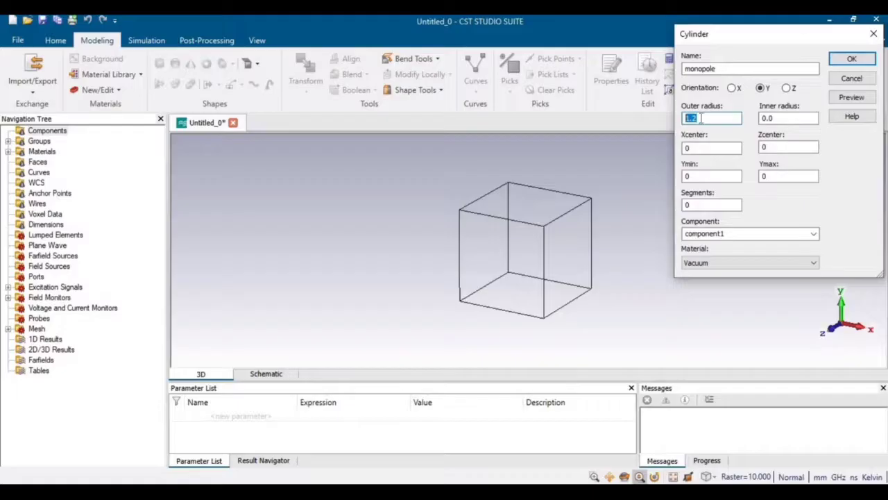
pyautogui.click(700, 118)
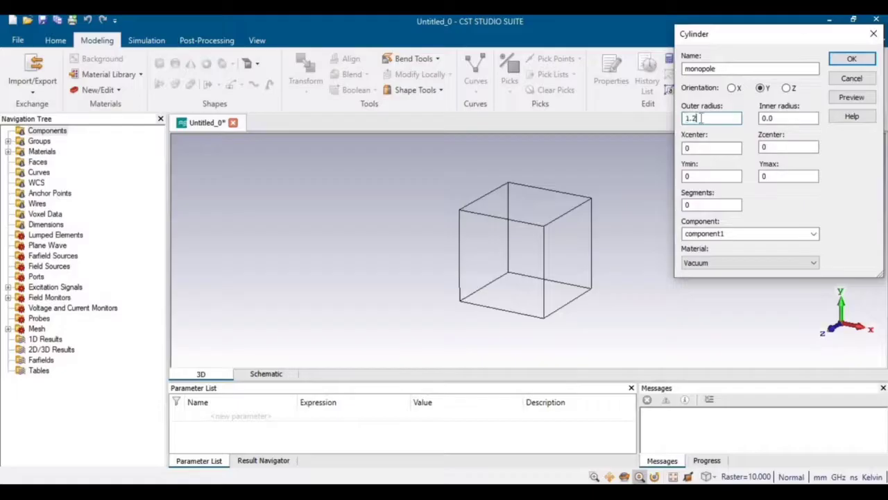
pyautogui.click(707, 178)
pyautogui.click(762, 177)
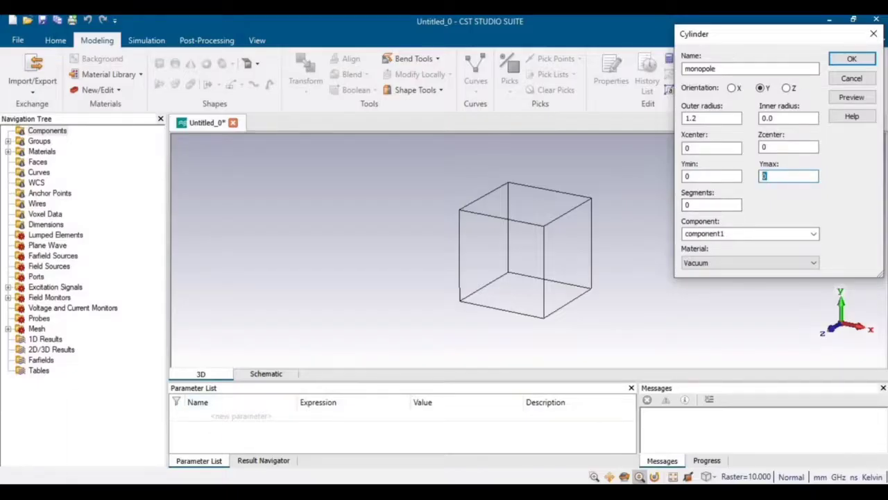
# Step: Switch to Monopole Antenna.pdf and copy the calculated monopole length value, 30.625, from its first page
pyautogui.click(153, 465)
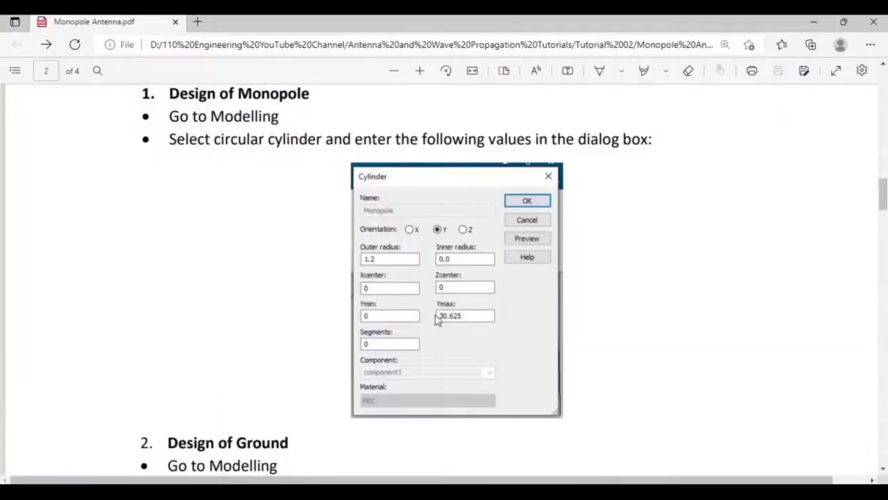
pyautogui.scroll(4, 885, 144)
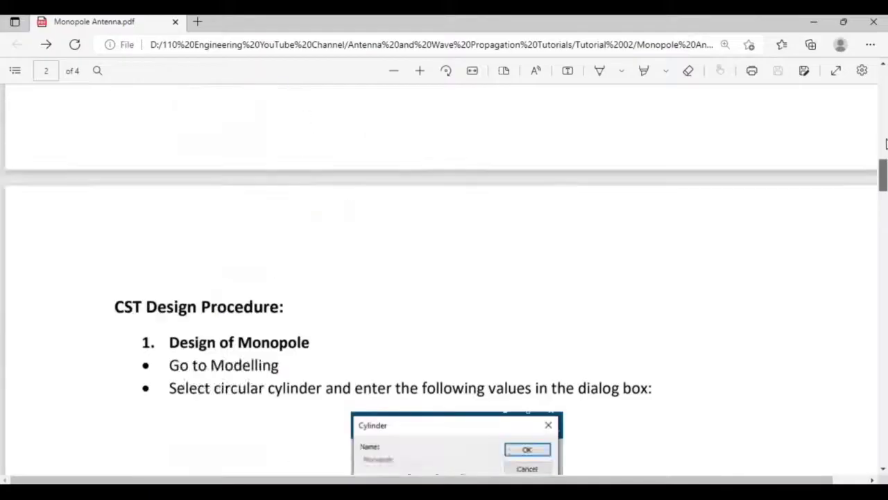
pyautogui.scroll(8, 885, 143)
pyautogui.scroll(-3, 885, 144)
pyautogui.scroll(2, 885, 143)
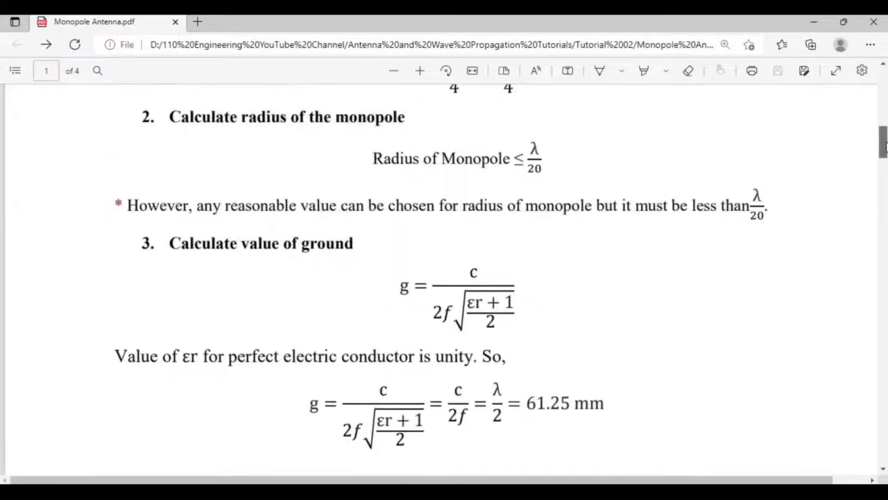
pyautogui.scroll(1, 885, 144)
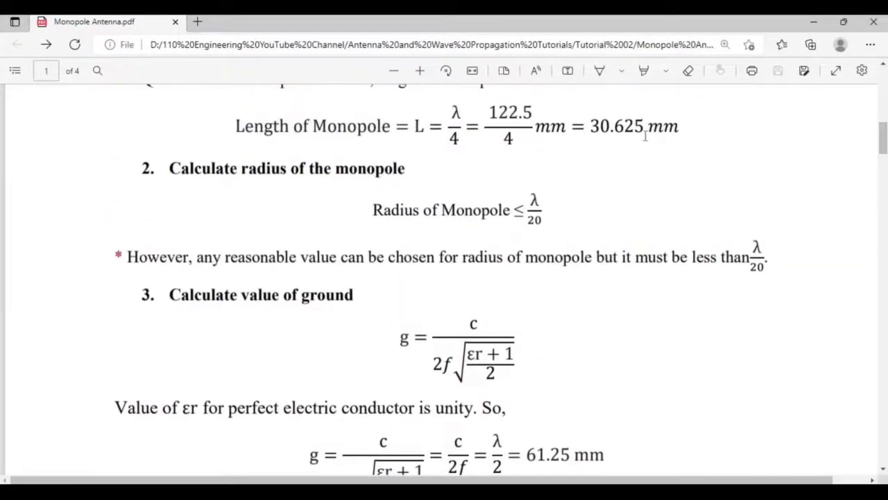
pyautogui.moveTo(590, 127); pyautogui.dragTo(644, 126)
pyautogui.hotkey('ctrl', 'c')
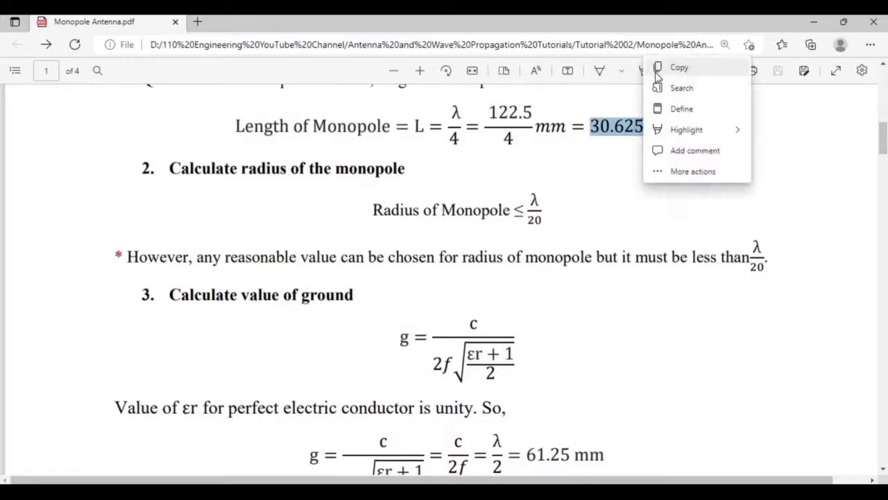
pyautogui.click(656, 67)
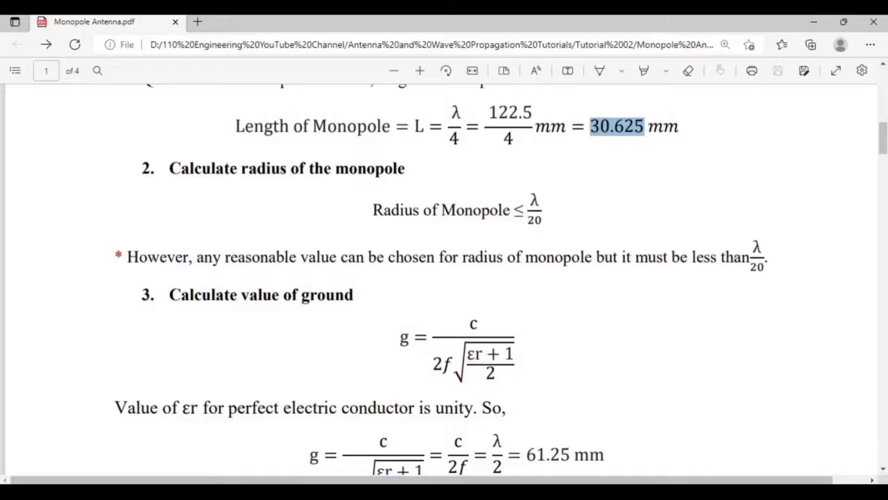
# Step: Back in CST Studio Suite, set the cylinder's Ymax to 30.625 and its material to PEC, and preview the shape
pyautogui.hotkey('alt', 'Tab')
pyautogui.doubleClick(764, 177)
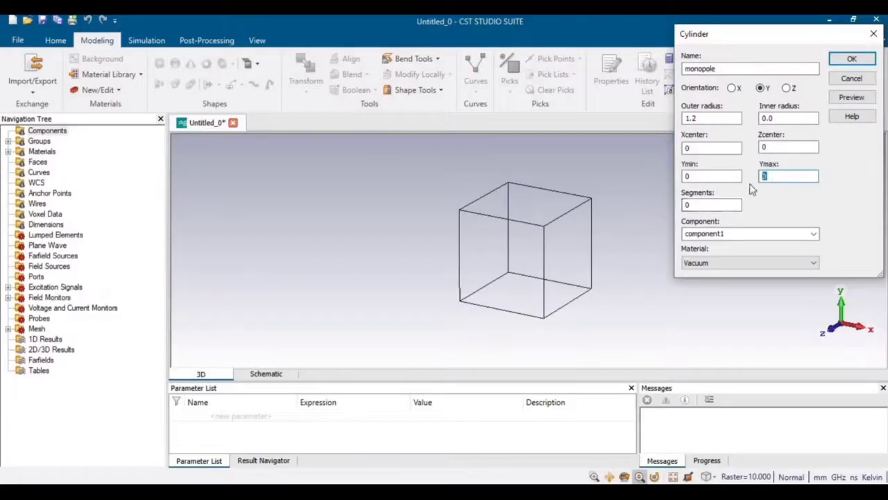
pyautogui.hotkey('ctrl', 'v')
pyautogui.click(714, 265)
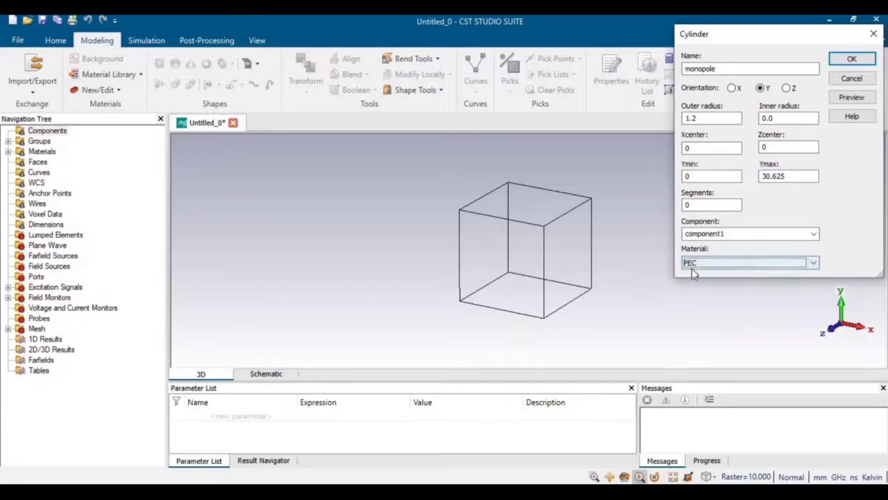
pyautogui.click(845, 98)
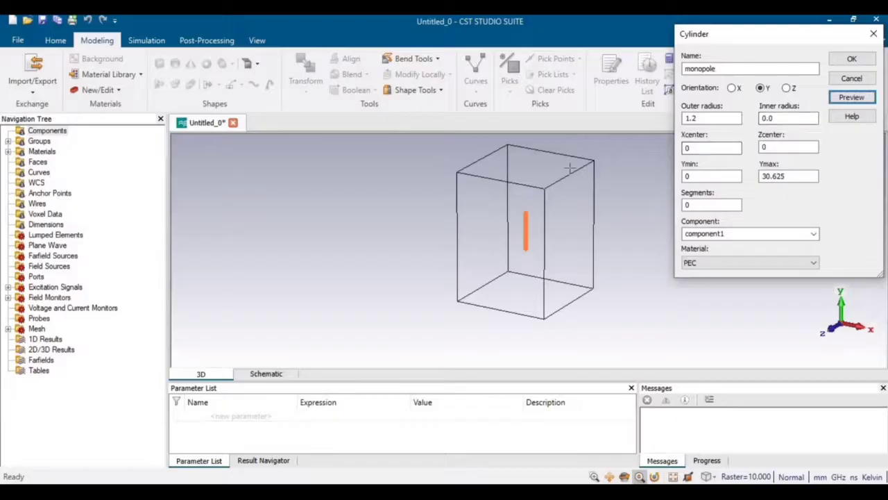
# Step: Inspect the previewed monopole cylinder up close and create it
pyautogui.click(257, 40)
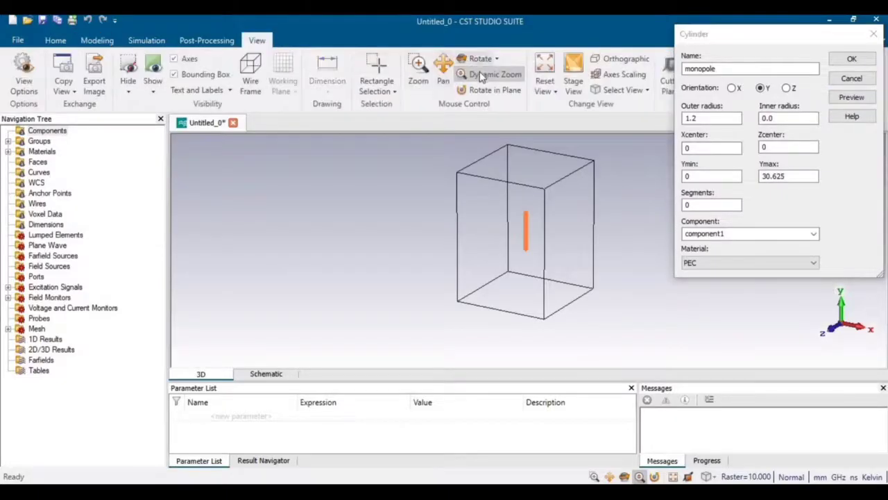
pyautogui.moveTo(544, 231); pyautogui.dragTo(531, 394)
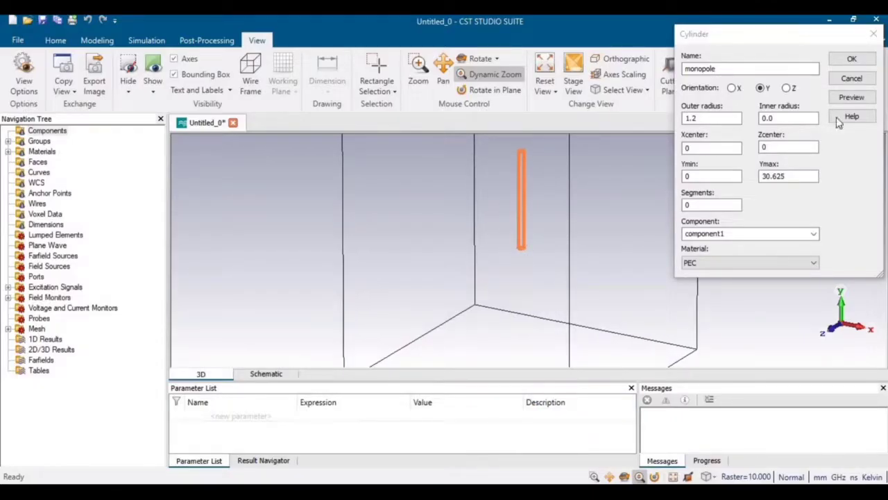
pyautogui.click(852, 59)
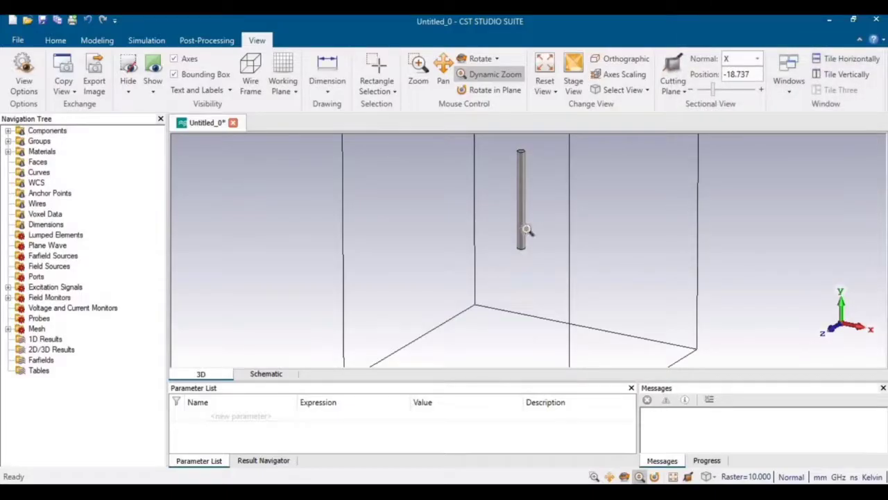
# Step: Draw a brick below the monopole, about 52 mm wide in X, 14 mm in Y and 18 mm high
pyautogui.moveTo(526, 229); pyautogui.dragTo(513, 208)
pyautogui.click(476, 59)
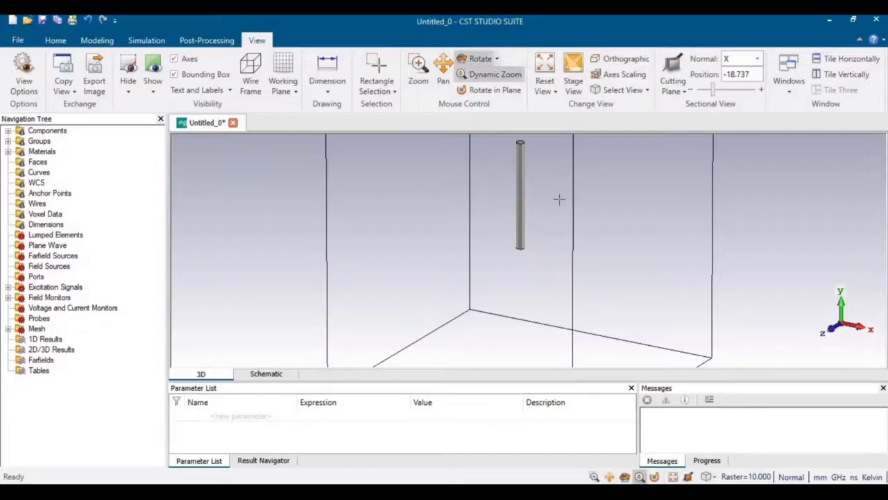
pyautogui.moveTo(578, 239); pyautogui.dragTo(582, 180)
pyautogui.click(443, 69)
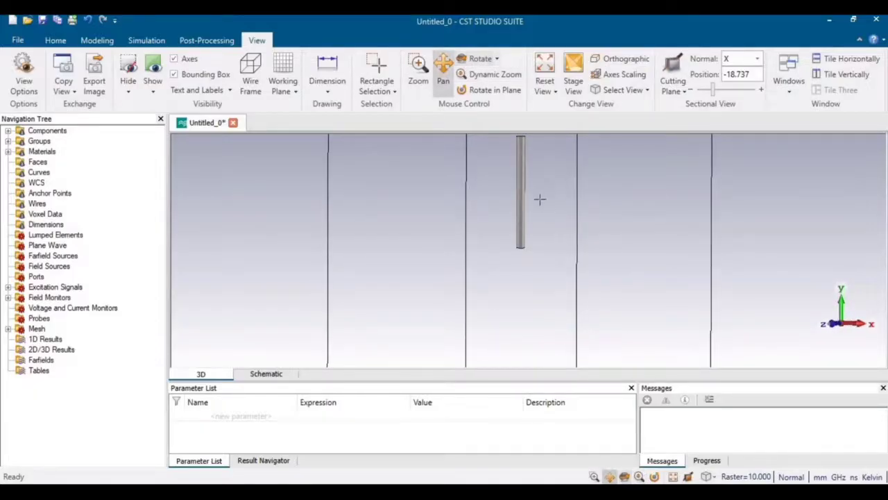
pyautogui.moveTo(539, 211); pyautogui.dragTo(540, 227)
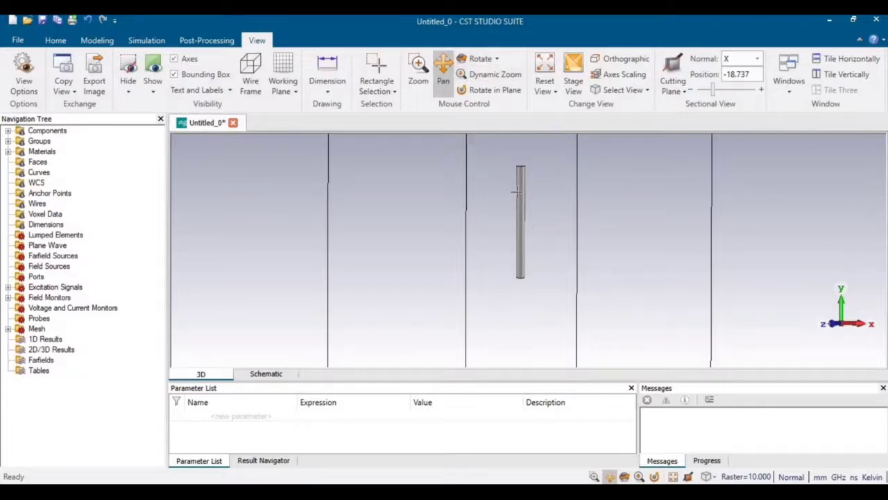
pyautogui.click(92, 43)
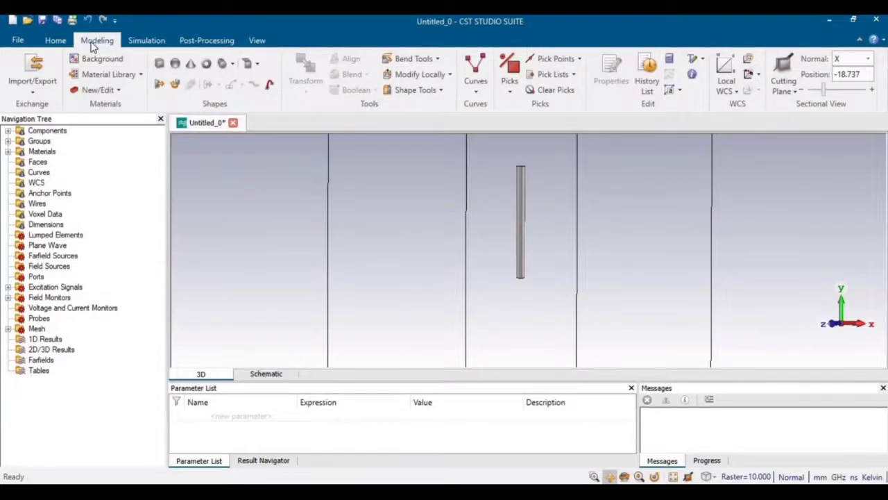
pyautogui.click(163, 64)
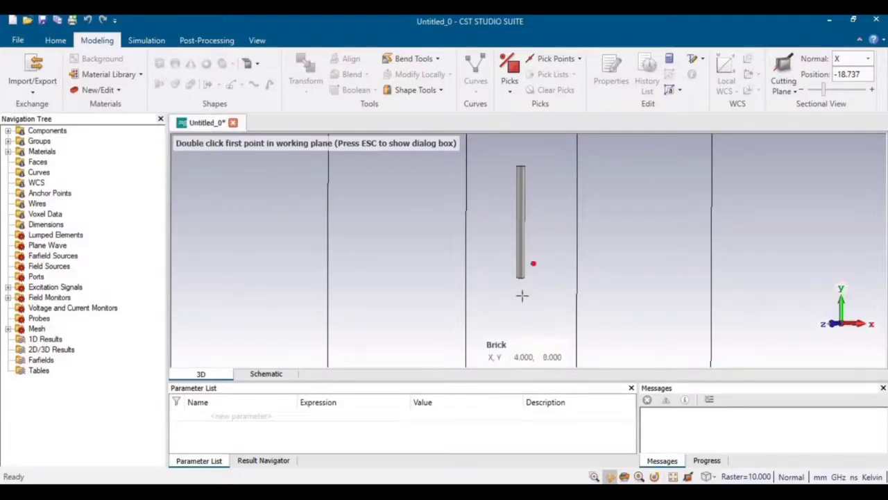
pyautogui.doubleClick(449, 281)
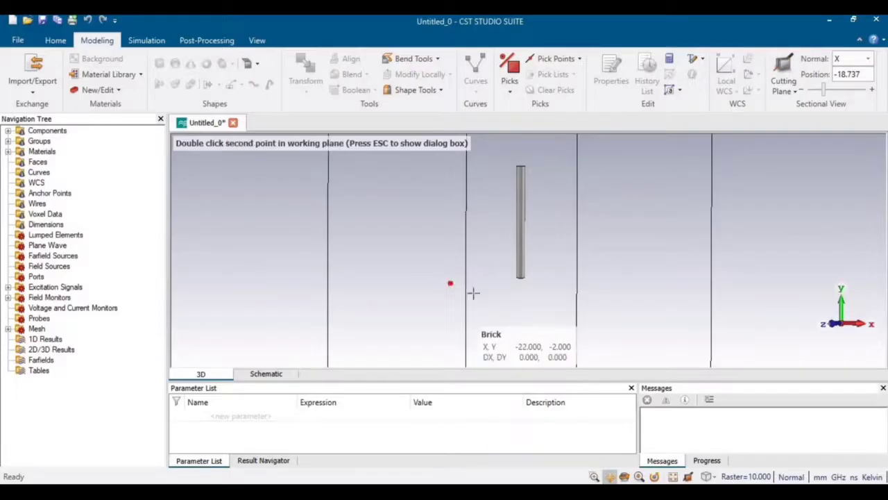
pyautogui.doubleClick(616, 340)
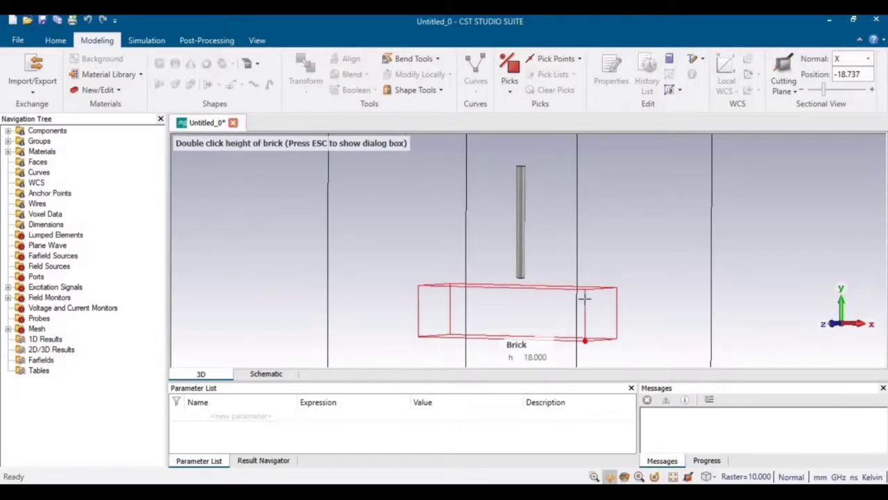
pyautogui.doubleClick(585, 298)
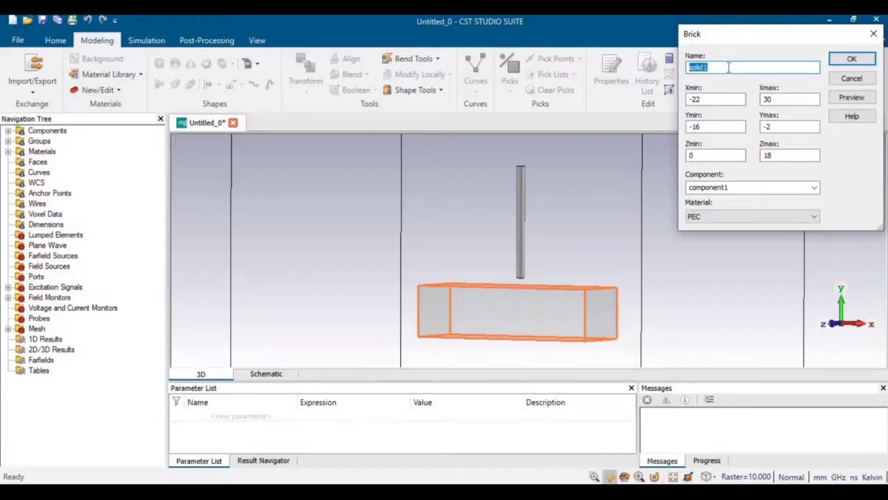
# Step: Name the new brick Ground
pyautogui.write('Ground')
pyautogui.press('Tab')
pyautogui.press('Tab')
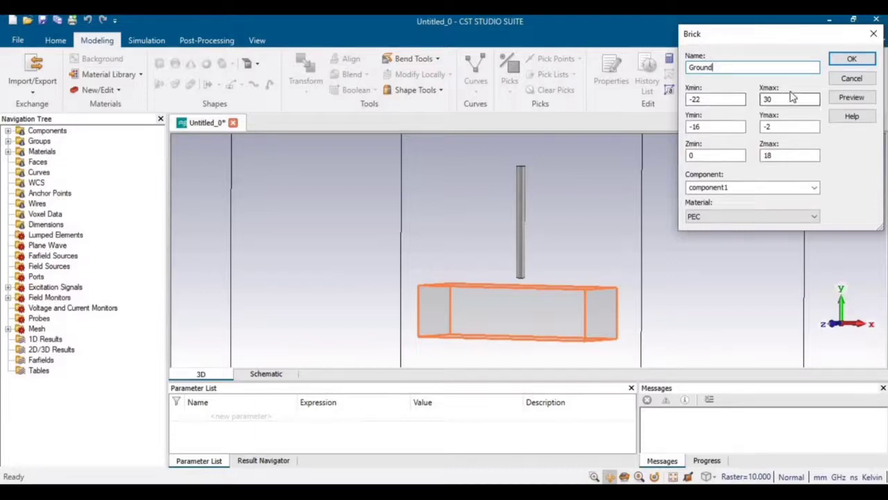
pyautogui.click(793, 97)
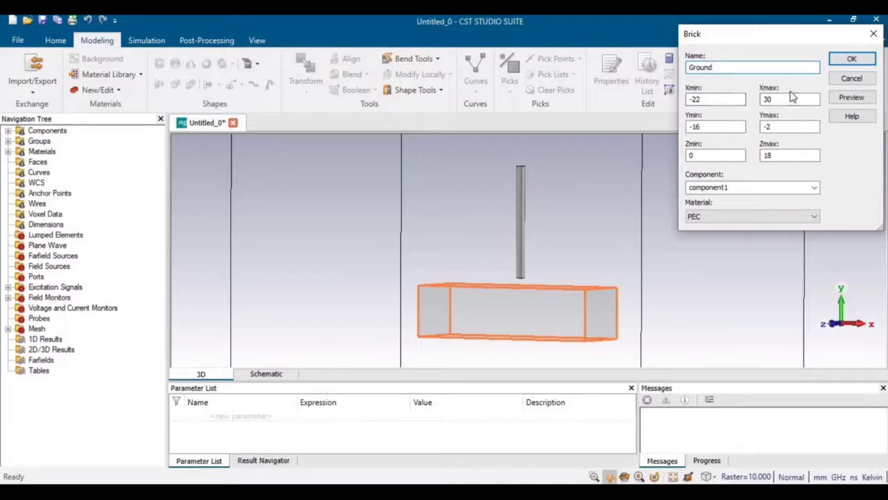
pyautogui.click(700, 99)
pyautogui.moveTo(704, 156); pyautogui.dragTo(689, 155)
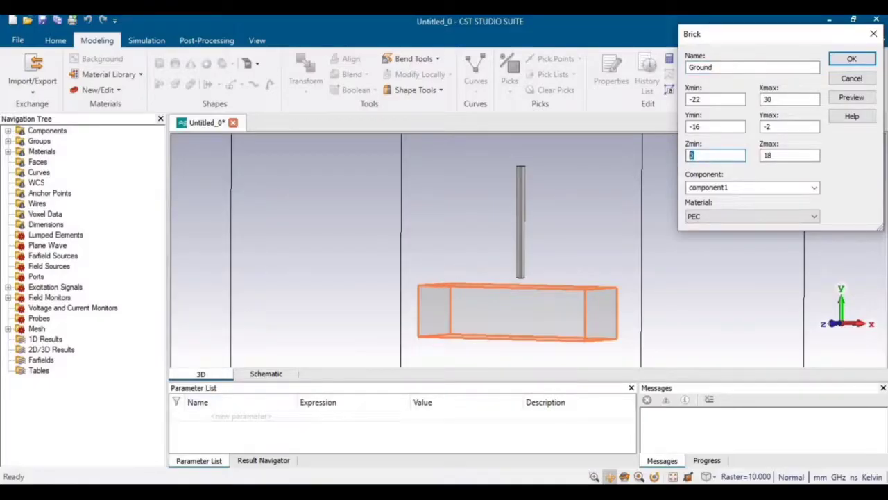
# Step: Switch to Monopole Antenna.pdf and look up the calculated value of the ground in section 3
pyautogui.hotkey('alt', 'Tab')
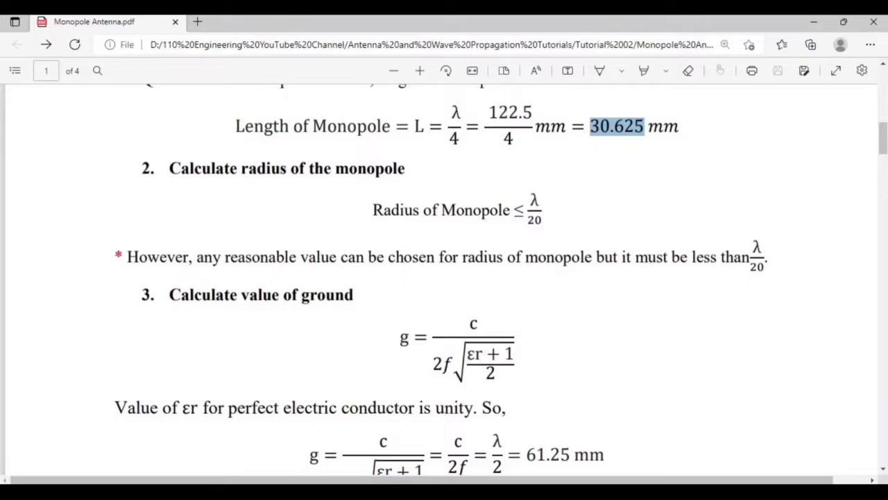
pyautogui.hotkey('alt', 'Tab')
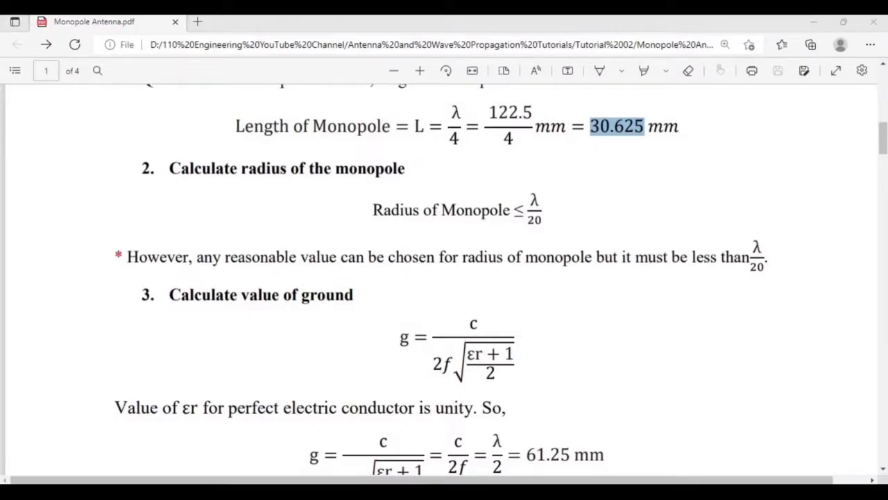
pyautogui.hotkey('alt', 'Tab')
pyautogui.scroll(-3, 636, 270)
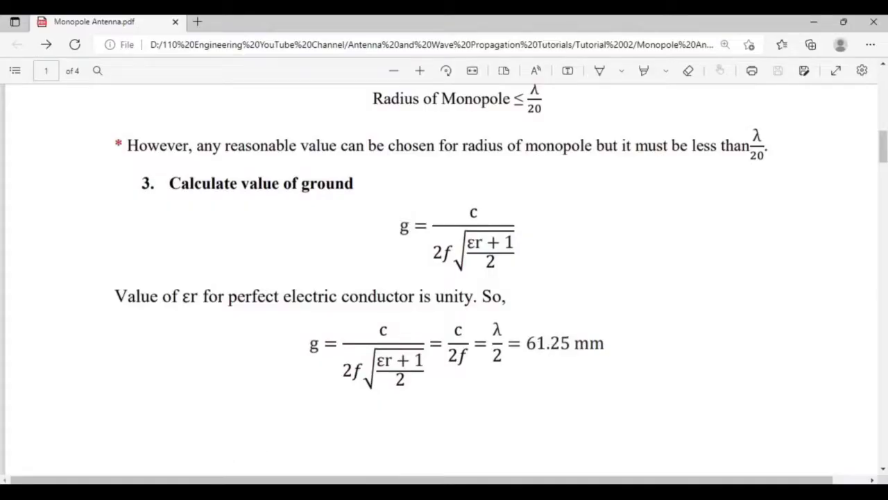
# Step: Back in CST Studio Suite, set the Ground brick's Xmin to -61.25/2 and Xmax to 61.25, rechecking the ground value in the PDF
pyautogui.moveTo(175, 484)
pyautogui.click(179, 450)
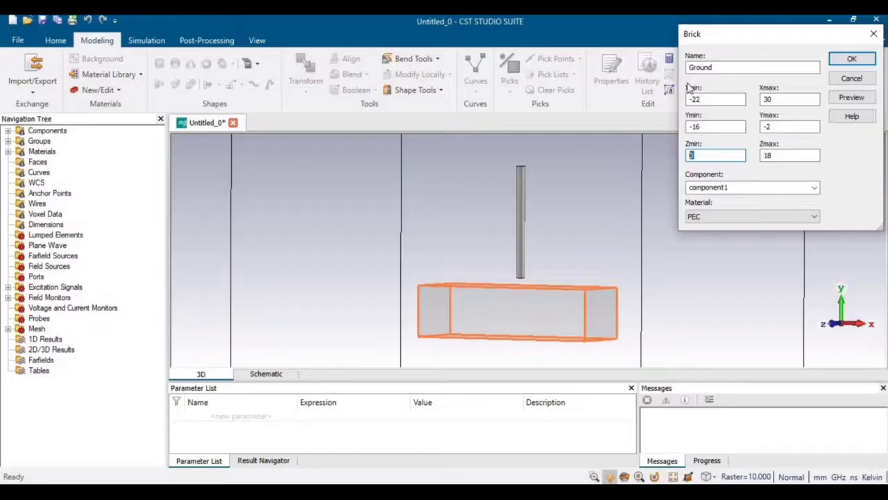
pyautogui.click(708, 99)
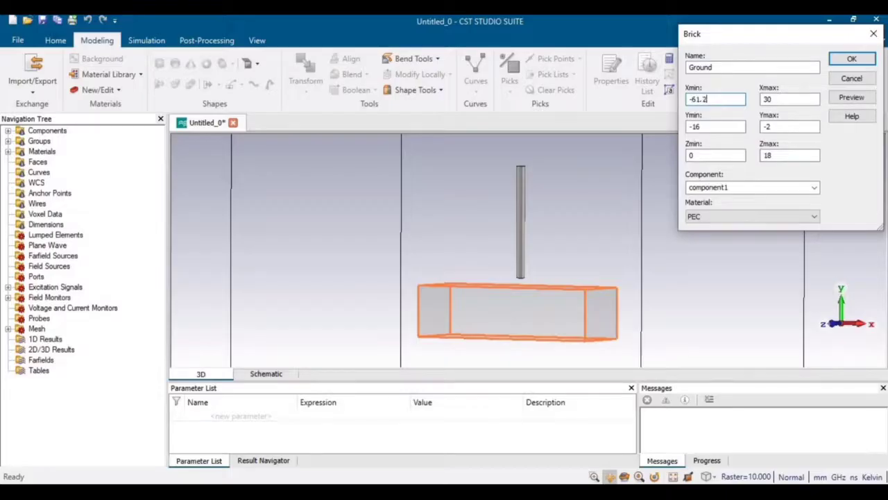
pyautogui.write('-61.25/2')
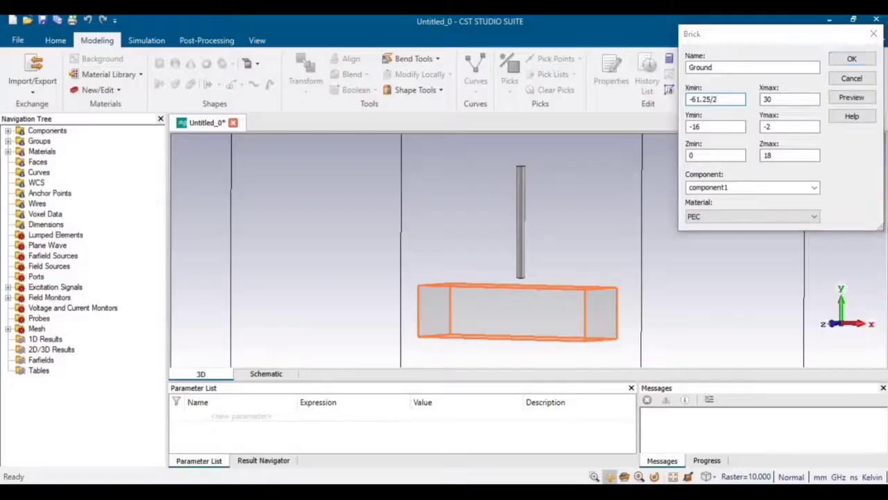
pyautogui.hotkey('alt', 'Tab')
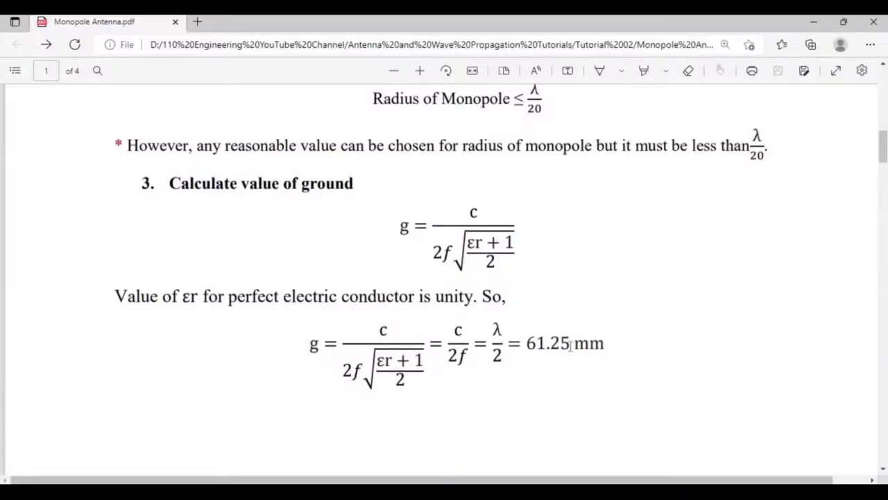
pyautogui.moveTo(526, 344); pyautogui.dragTo(605, 343)
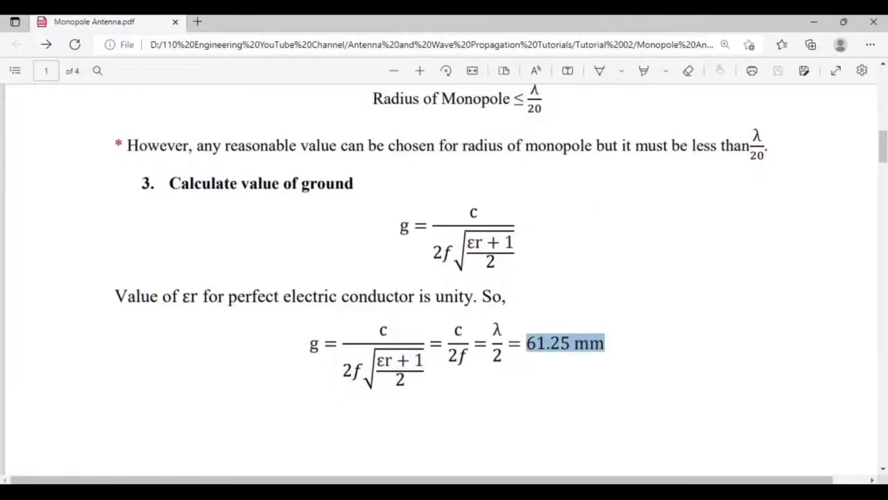
pyautogui.hotkey('alt', 'Tab')
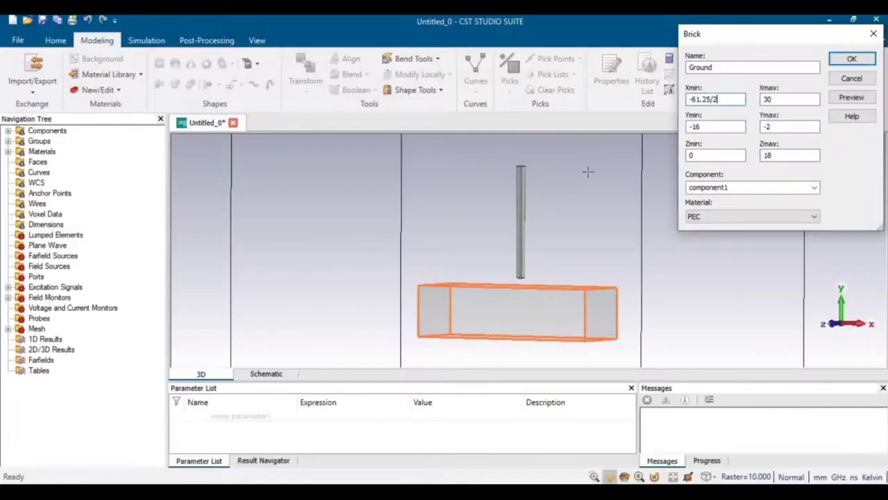
pyautogui.doubleClick(765, 100)
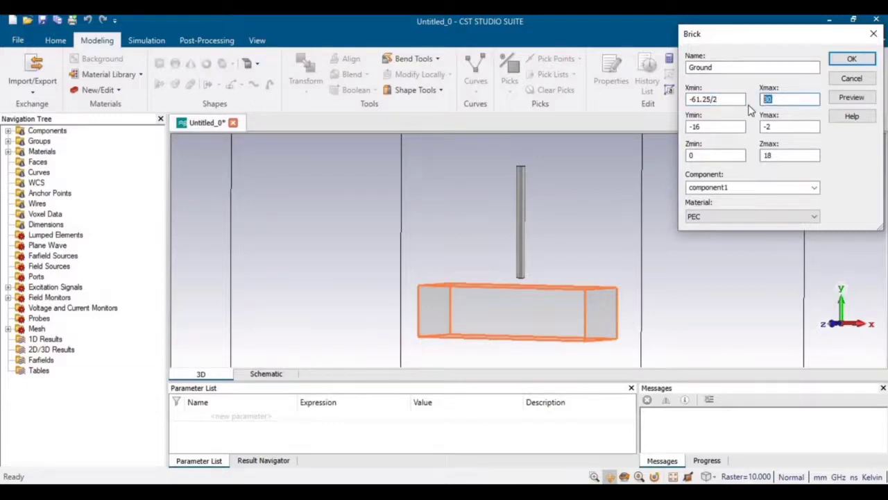
pyautogui.write('61.25')
# Step: Copy the Xmin expression -61.25/2 into both Zmin and Zmax of the Ground brick
pyautogui.moveTo(725, 100); pyautogui.dragTo(671, 102)
pyautogui.hotkey('ctrl', 'c')
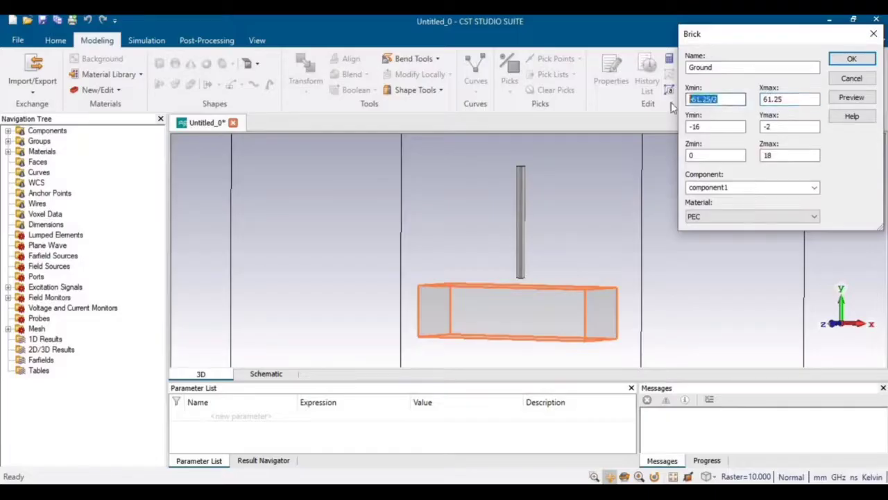
pyautogui.moveTo(711, 155); pyautogui.dragTo(663, 147)
pyautogui.hotkey('ctrl', 'v')
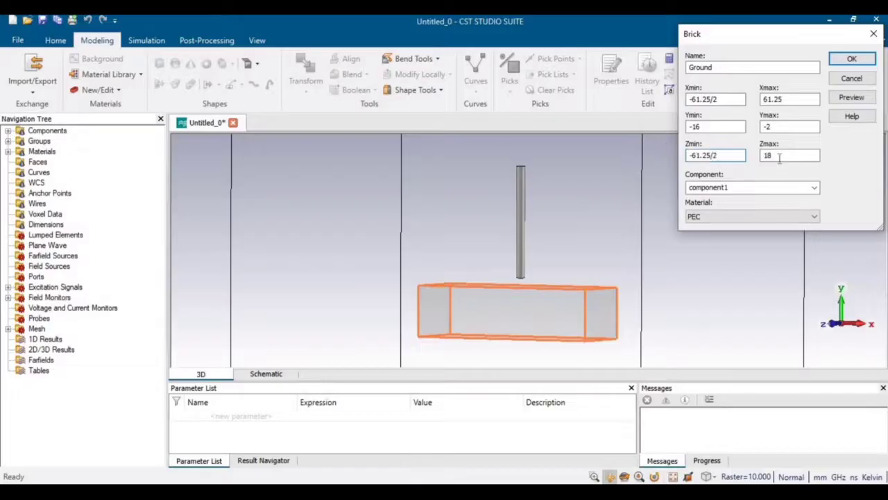
pyautogui.moveTo(782, 154); pyautogui.dragTo(749, 162)
pyautogui.hotkey('ctrl', 'v')
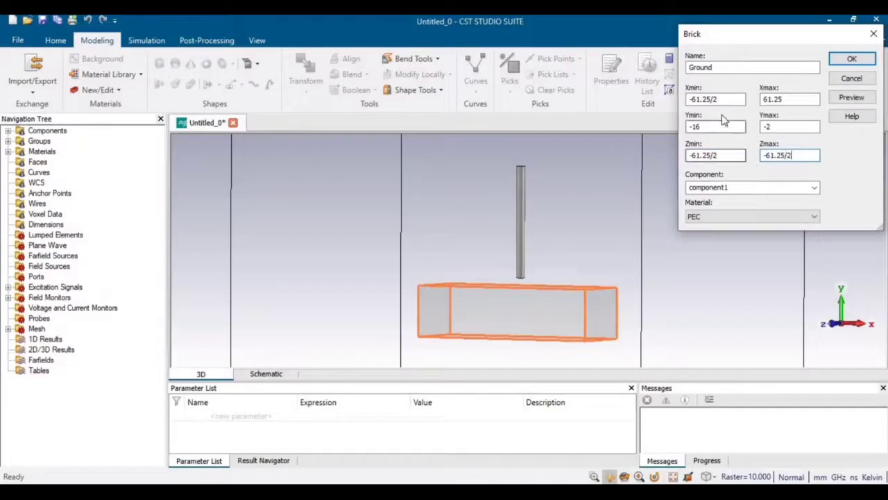
# Step: Set the Ground brick's Ymax to 0 and its Ymin to -0.02
pyautogui.click(786, 127)
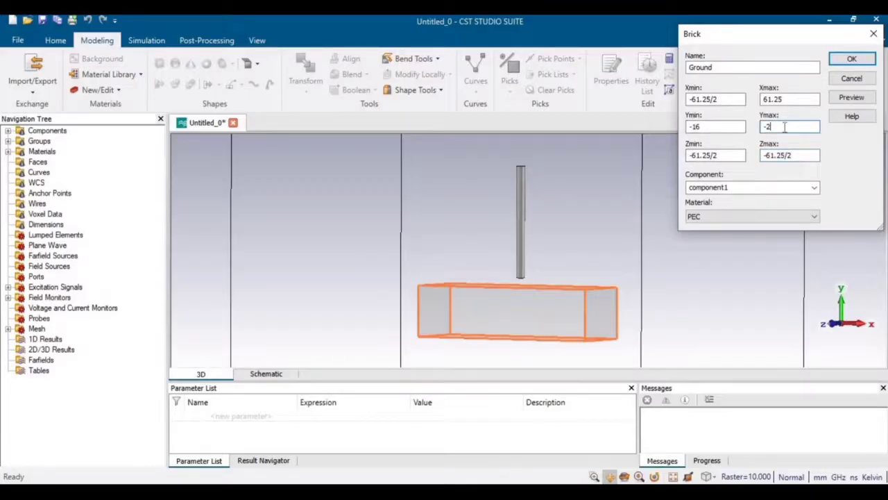
pyautogui.moveTo(779, 128); pyautogui.dragTo(753, 132)
pyautogui.write('0')
pyautogui.doubleClick(775, 127)
pyautogui.click(722, 127)
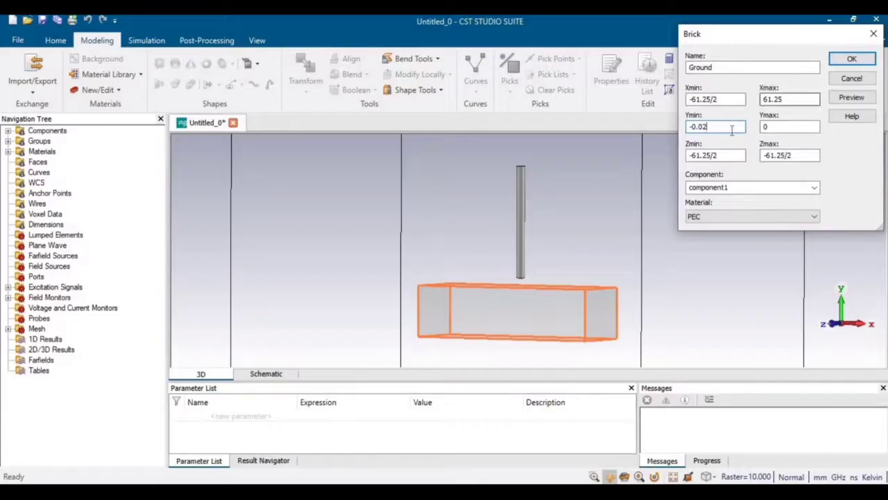
pyautogui.moveTo(708, 127); pyautogui.dragTo(688, 127)
pyautogui.click(715, 128)
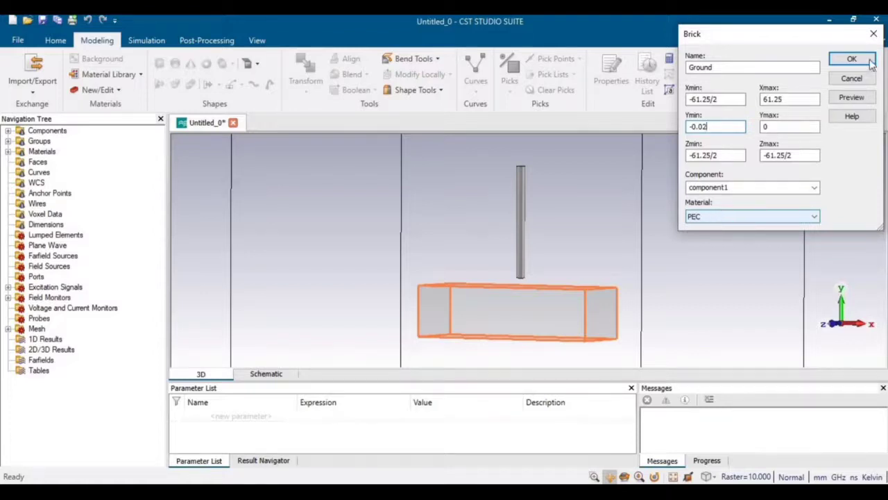
# Step: Preview the Ground brick against the monopole and set its Zmax to 61.25/2
pyautogui.click(846, 99)
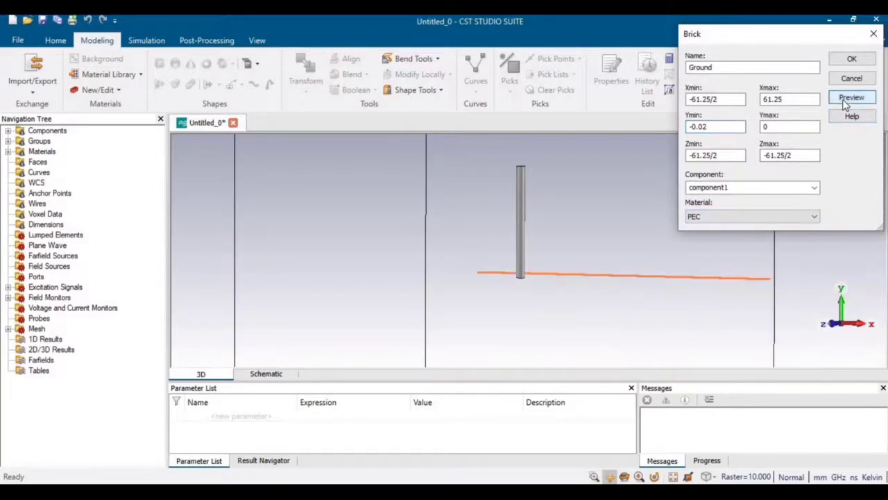
pyautogui.click(566, 297)
pyautogui.click(257, 40)
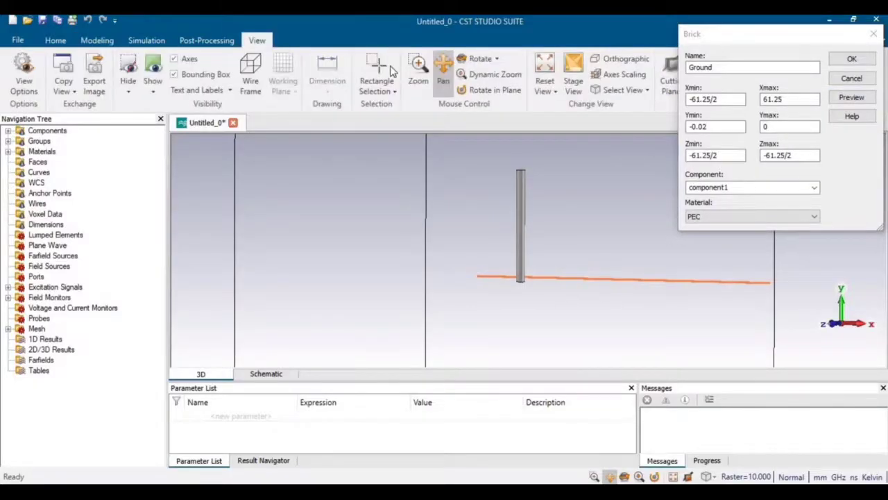
pyautogui.press('Escape')
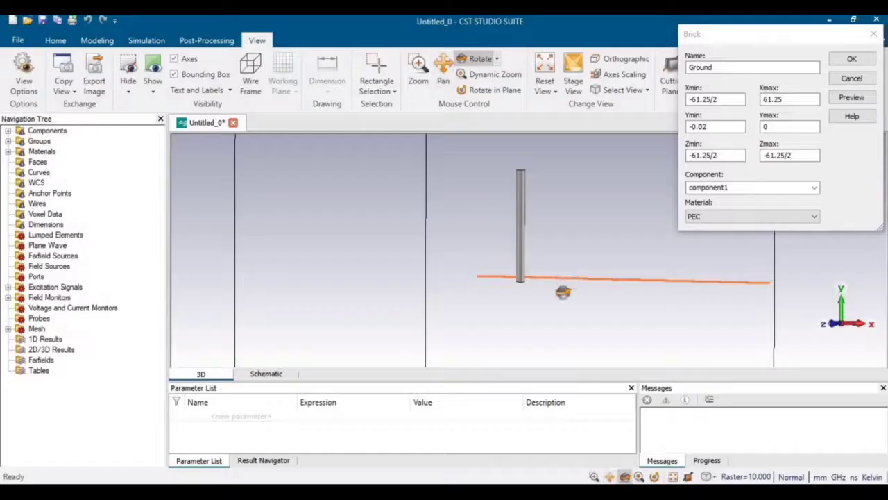
pyautogui.moveTo(563, 291); pyautogui.dragTo(535, 265)
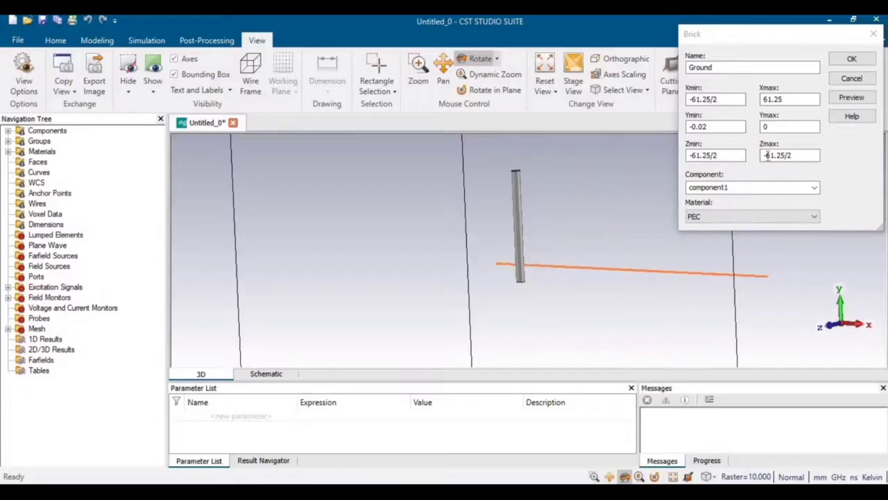
pyautogui.click(765, 155)
pyautogui.press('BackSpace')
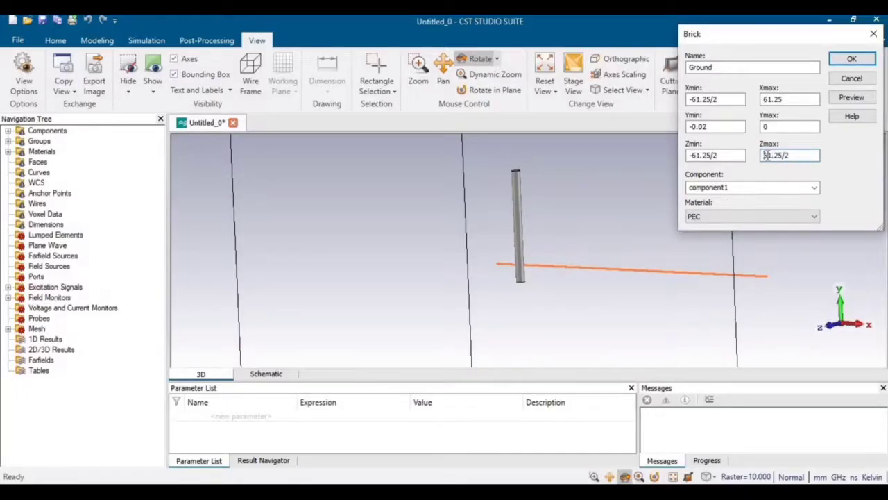
# Step: Preview the Ground brick from several angles, set its Xmax to 61.25/2 and create it
pyautogui.click(852, 98)
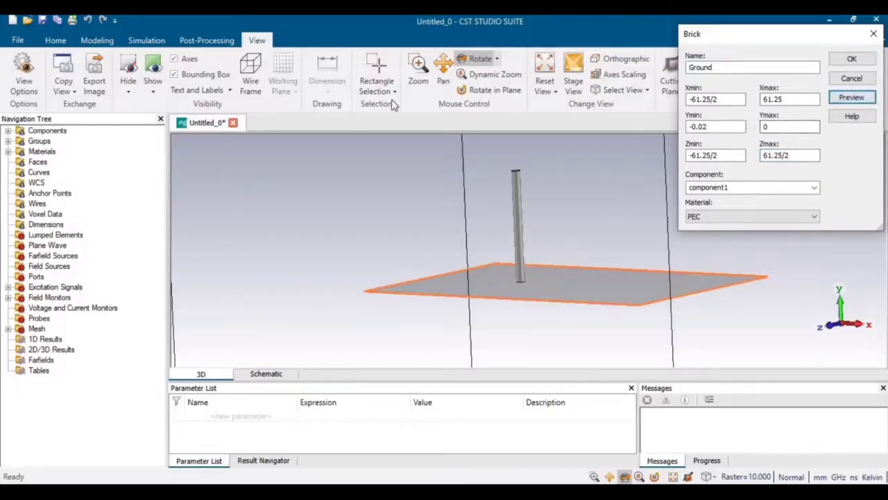
pyautogui.click(478, 58)
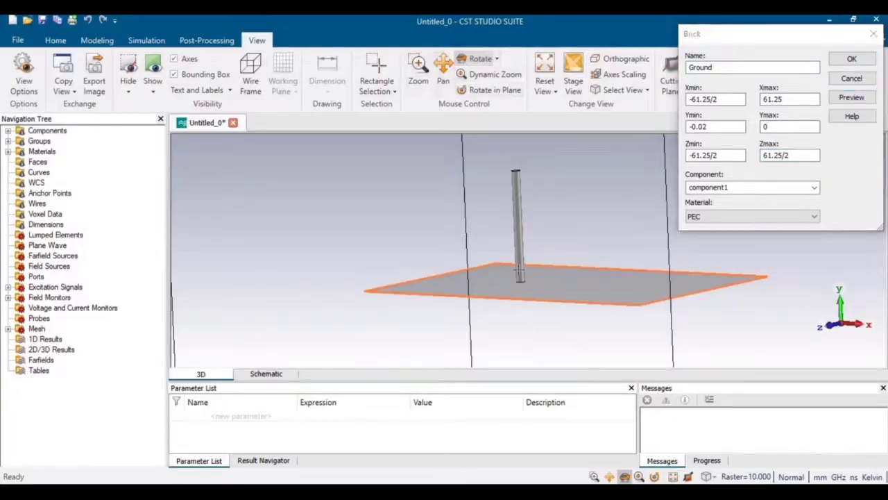
pyautogui.moveTo(514, 311); pyautogui.dragTo(534, 383)
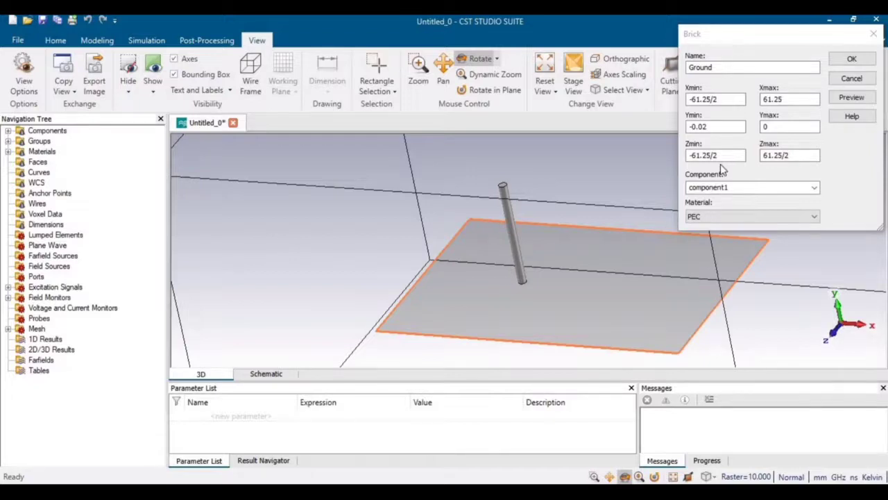
pyautogui.click(717, 99)
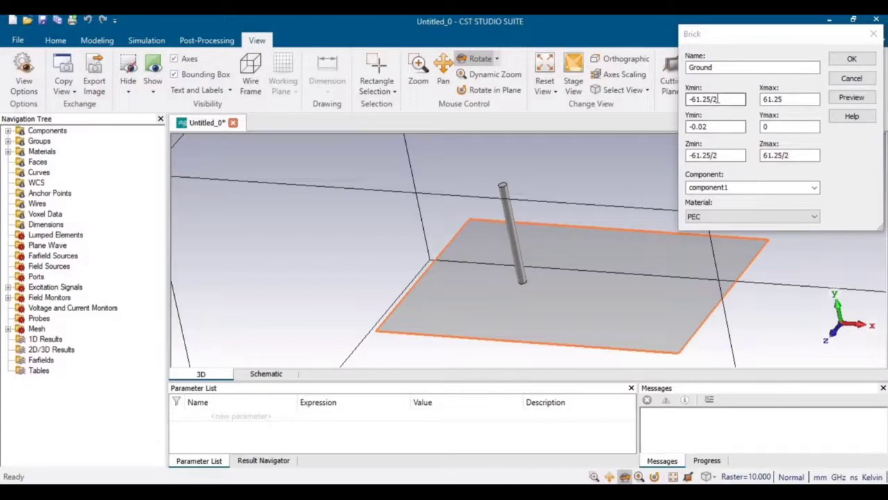
pyautogui.doubleClick(721, 99)
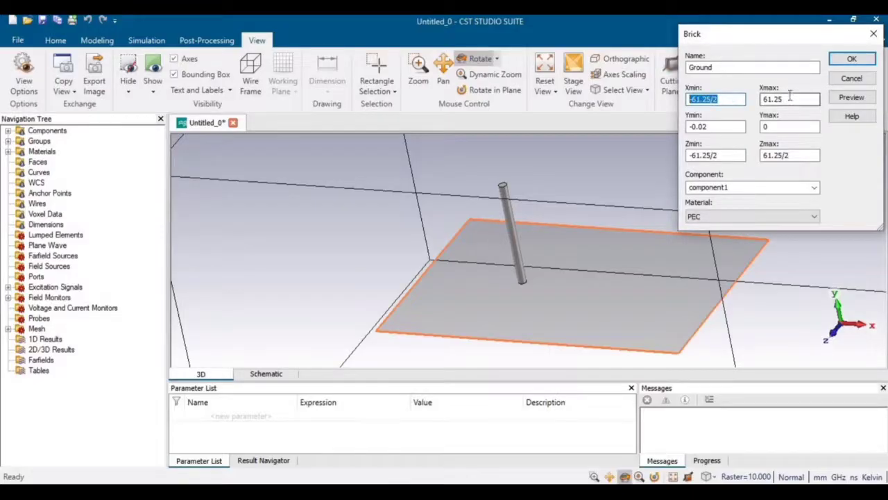
pyautogui.click(789, 99)
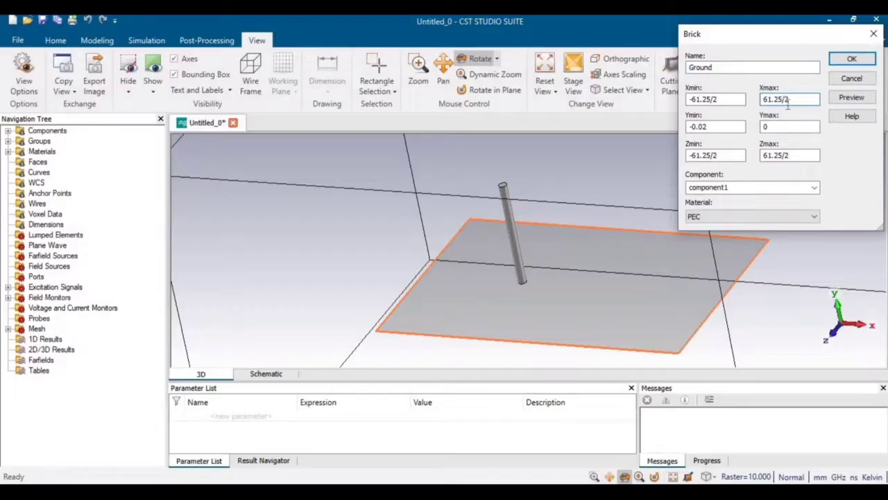
pyautogui.write('/2')
pyautogui.click(851, 97)
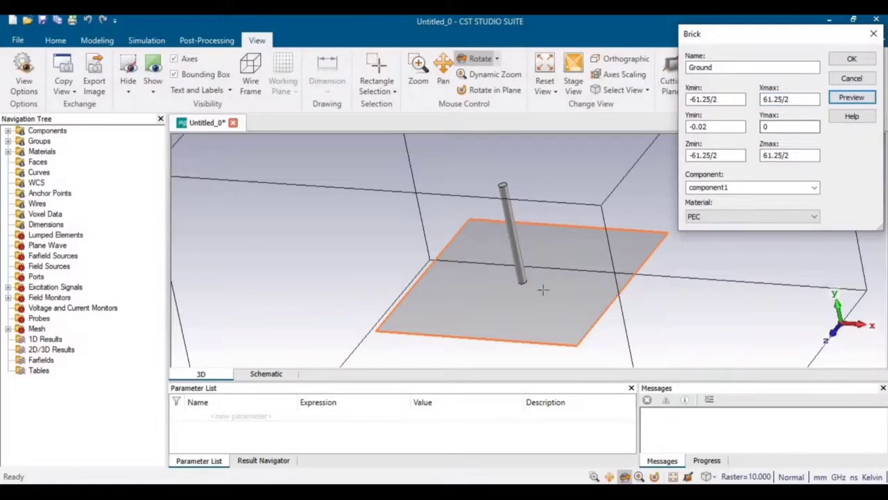
pyautogui.moveTo(543, 290); pyautogui.dragTo(594, 259)
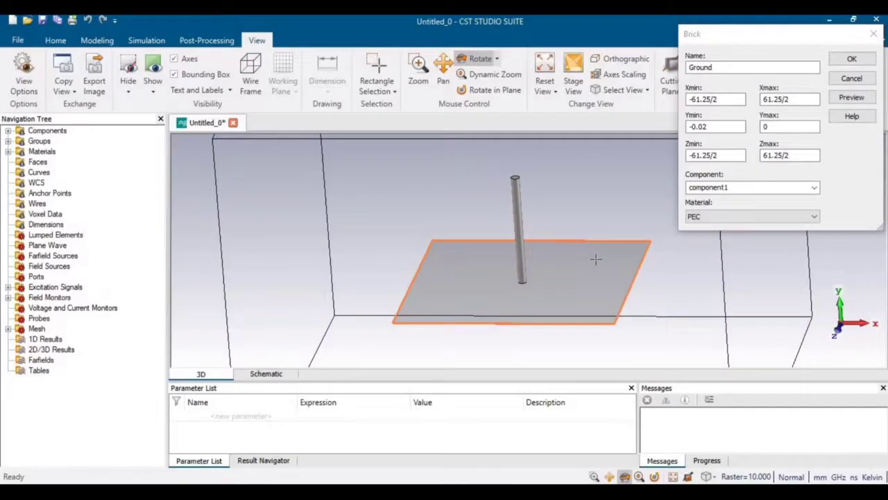
pyautogui.click(852, 59)
# Step: Draw a solid cylinder centred on the monopole's base on the ground's underside, about 6 mm in radius and 4 mm high
pyautogui.moveTo(595, 255); pyautogui.dragTo(611, 136)
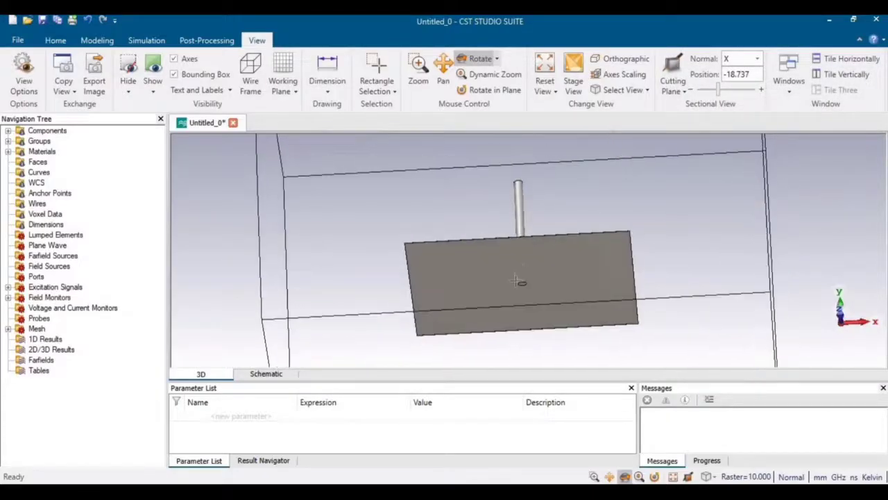
pyautogui.moveTo(516, 281)
pyautogui.mouseDown()
pyautogui.moveTo(515, 262)
pyautogui.moveTo(519, 272)
pyautogui.mouseUp()
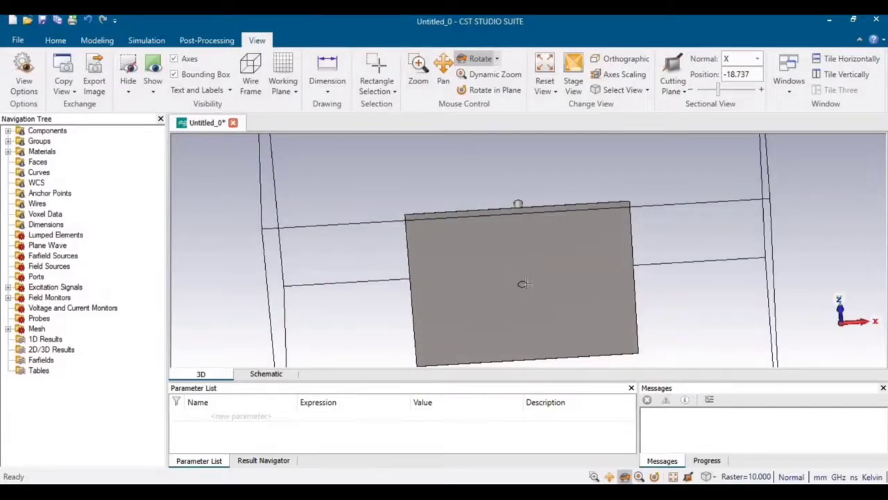
pyautogui.moveTo(522, 281); pyautogui.dragTo(510, 288)
pyautogui.click(98, 40)
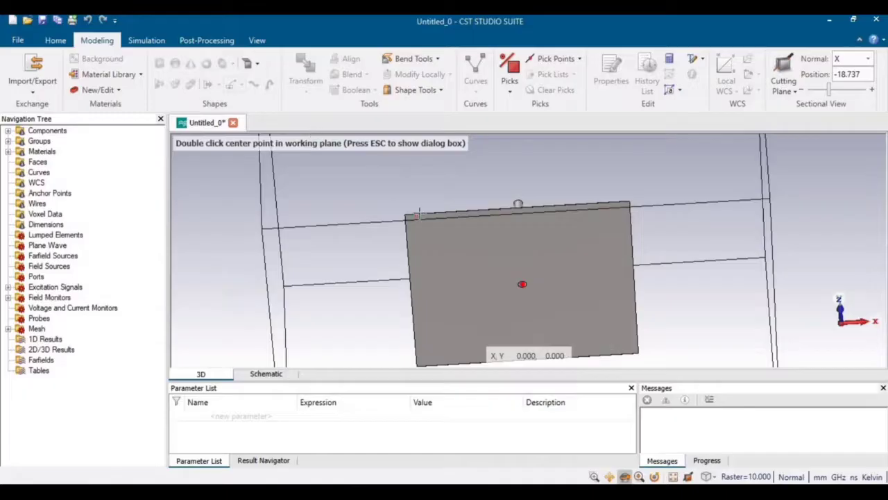
pyautogui.doubleClick(522, 284)
pyautogui.doubleClick(503, 294)
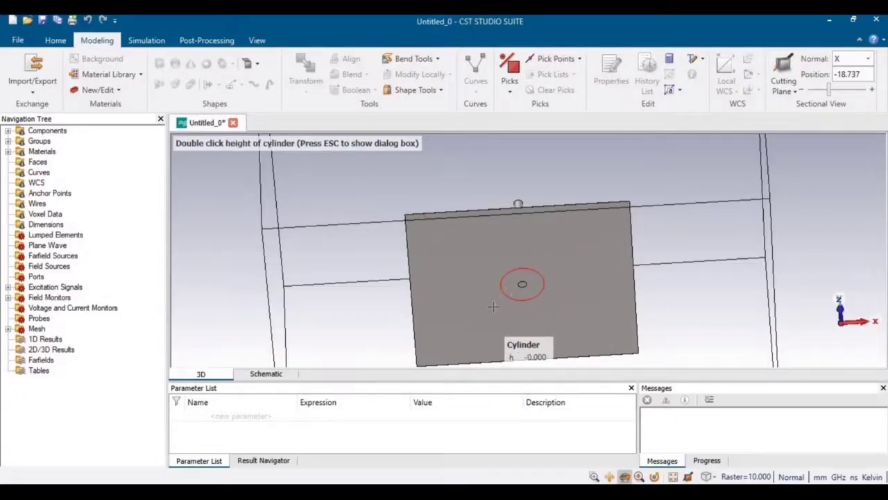
pyautogui.doubleClick(492, 306)
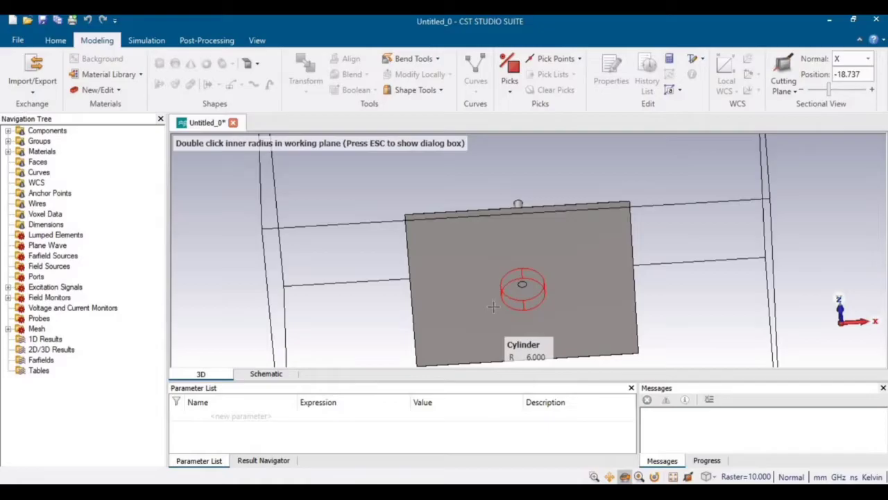
pyautogui.press('Escape')
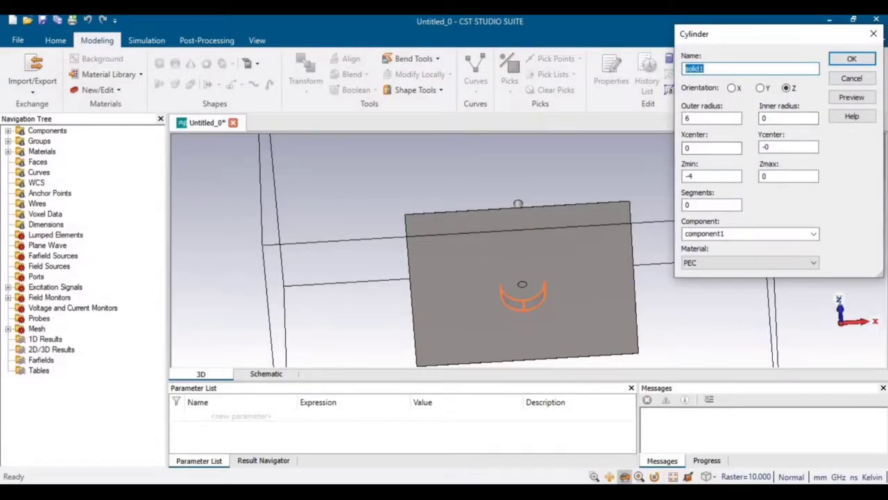
# Step: Name the new cylinder cut and set its outer radius to 1.2+0.5, its orientation to Y and its Ymin to -0.02
pyautogui.write('cut')
pyautogui.doubleClick(704, 120)
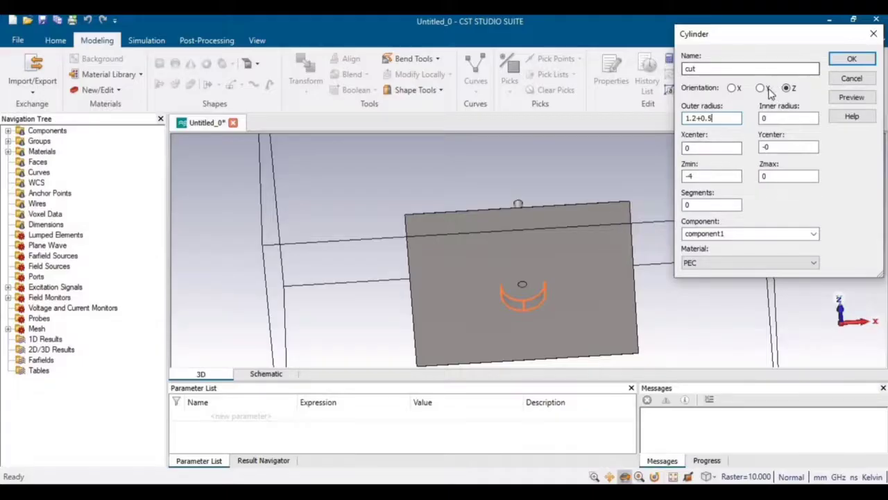
pyautogui.click(766, 89)
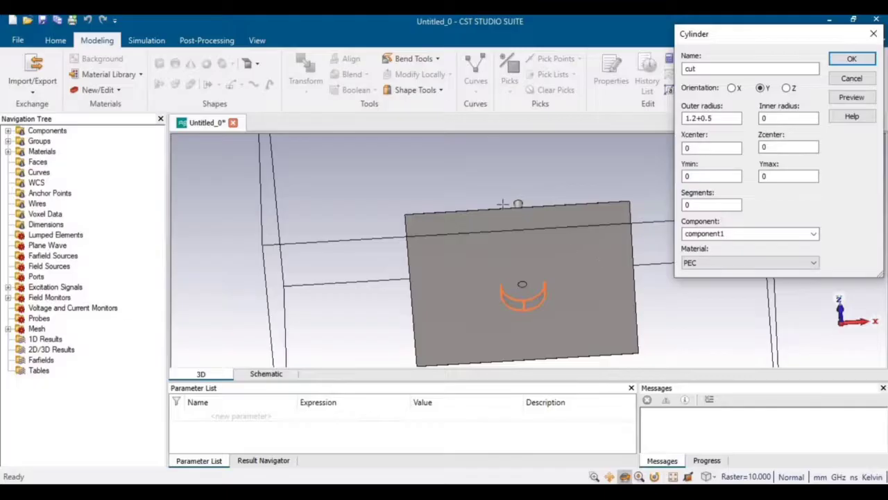
pyautogui.click(256, 40)
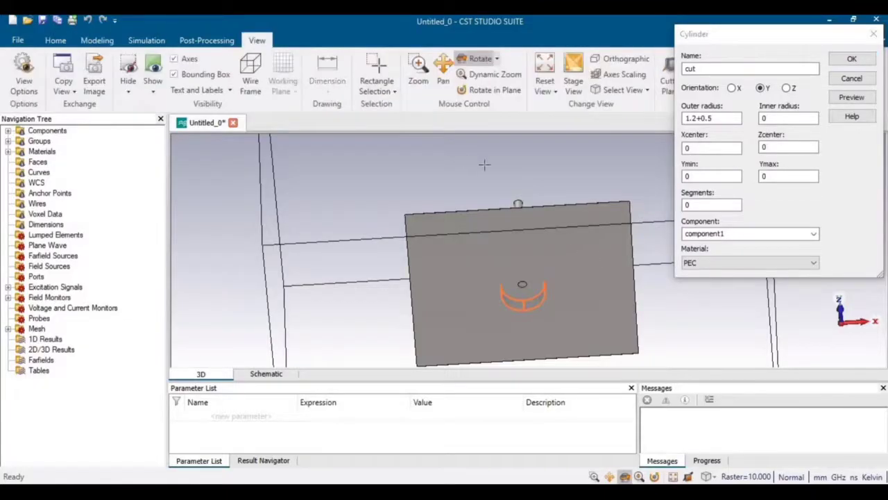
pyautogui.click(725, 149)
pyautogui.click(774, 144)
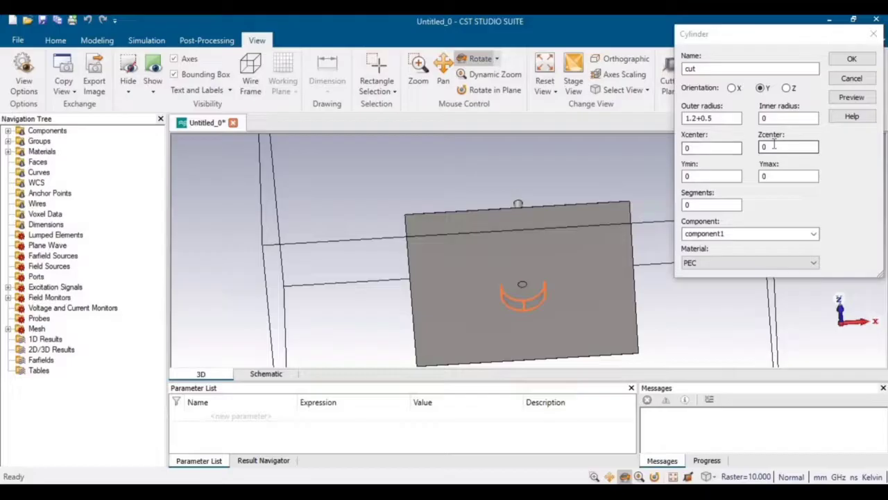
pyautogui.click(774, 177)
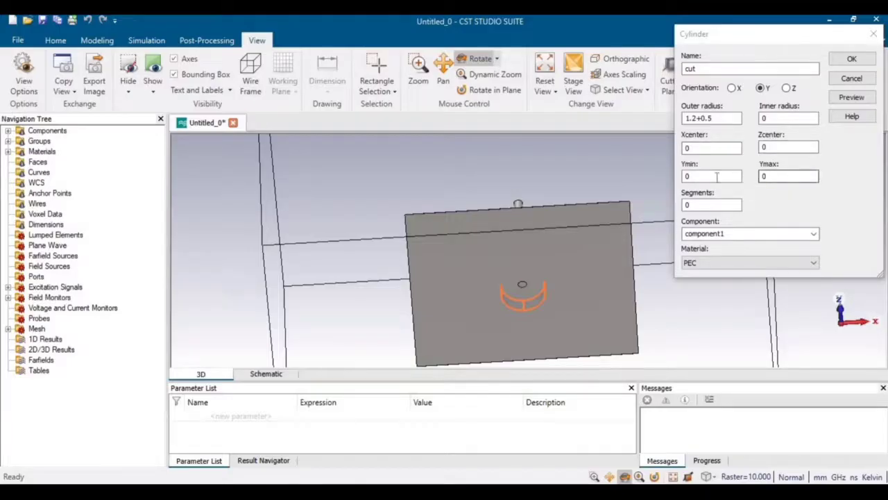
pyautogui.doubleClick(716, 177)
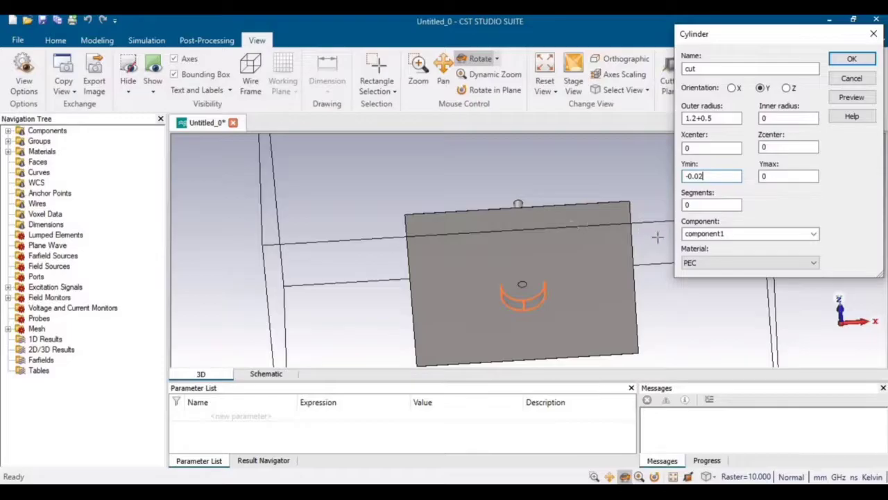
# Step: Load Nickel from the material library as the cut cylinder's material
pyautogui.click(708, 264)
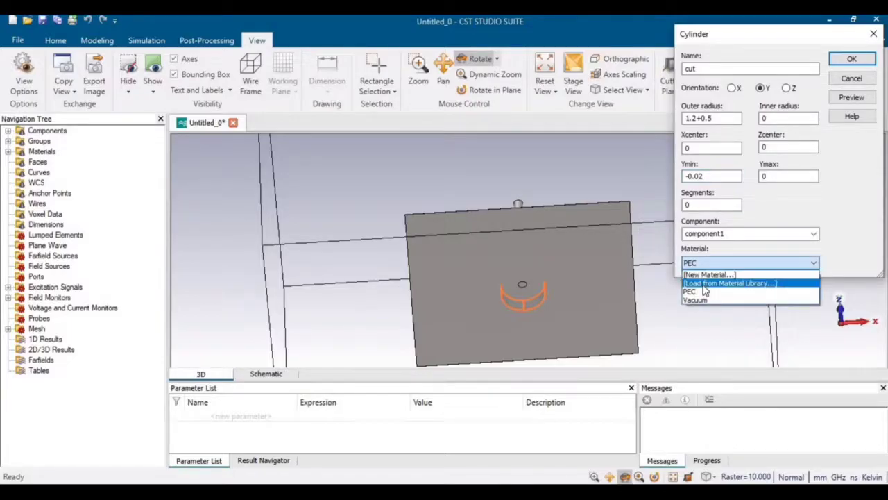
pyautogui.click(704, 284)
pyautogui.click(658, 170)
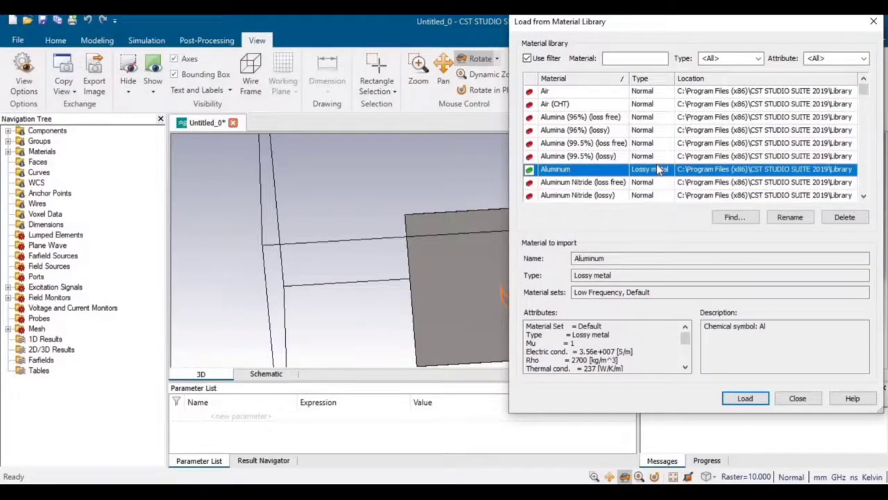
pyautogui.press('n')
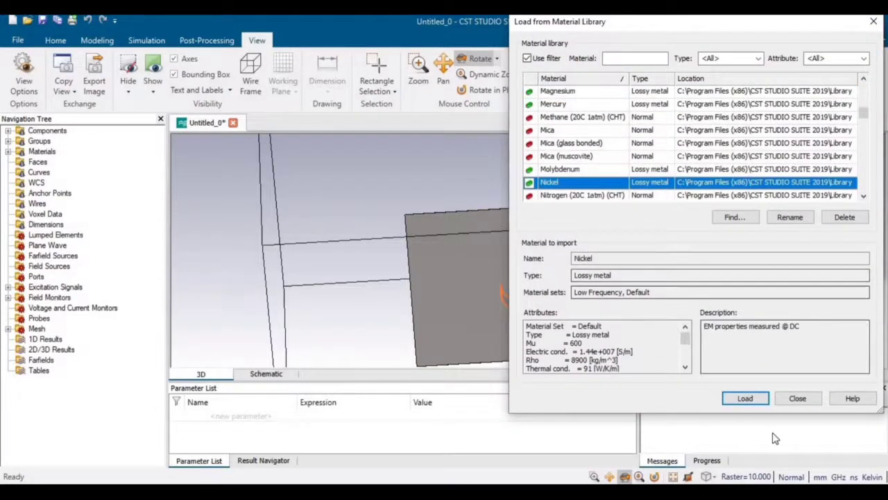
pyautogui.click(746, 398)
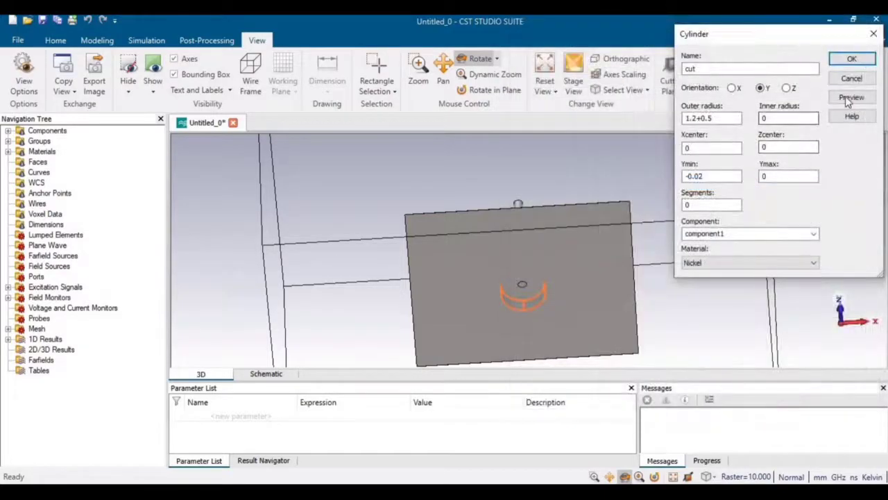
# Step: Preview and create the cut cylinder, cutting it away from the Ground brick as the highlighted shape
pyautogui.click(847, 98)
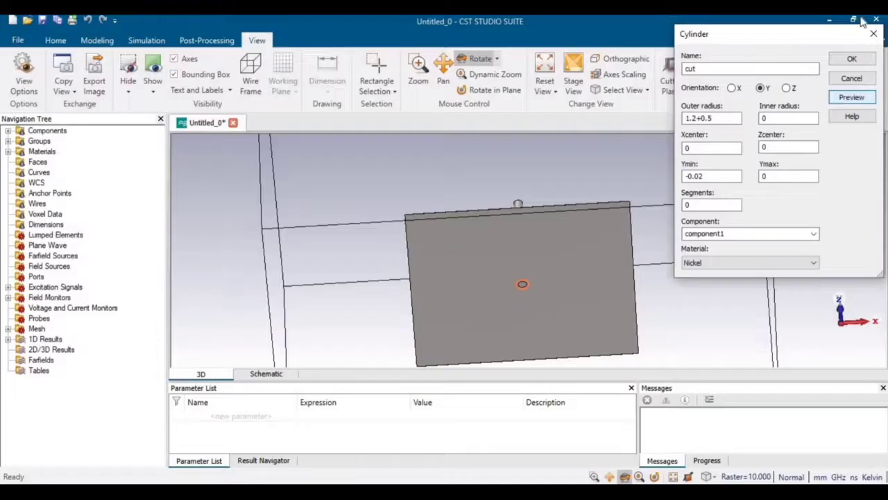
pyautogui.click(852, 59)
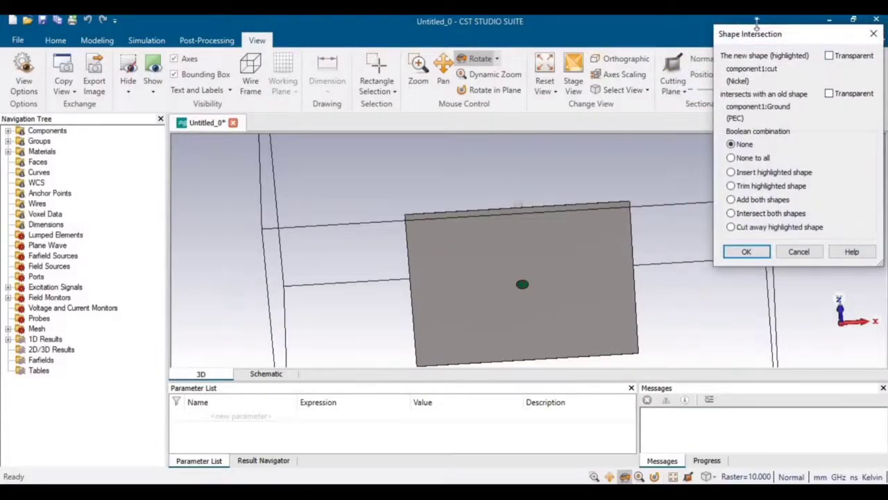
pyautogui.click(756, 231)
pyautogui.click(759, 254)
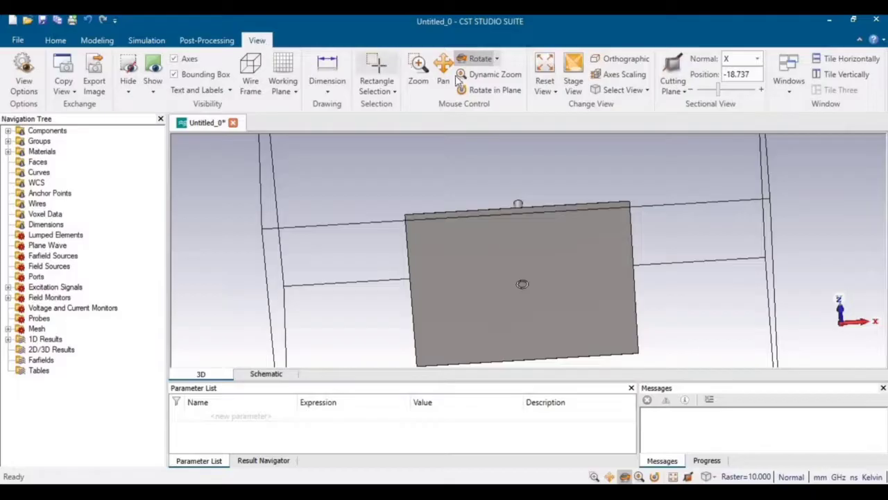
# Step: Inspect the ring-shaped gap around the monopole's base from below and start defining a discrete edge port there
pyautogui.click(491, 75)
pyautogui.moveTo(539, 285); pyautogui.dragTo(527, 382)
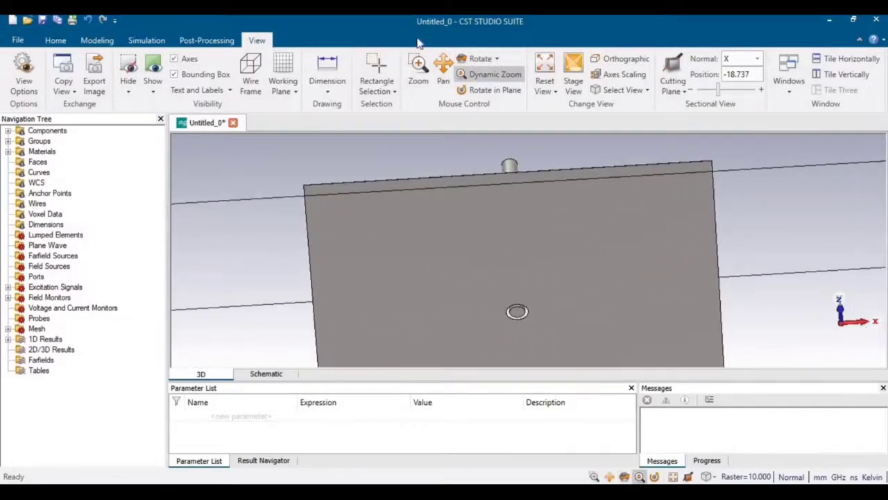
pyautogui.click(477, 58)
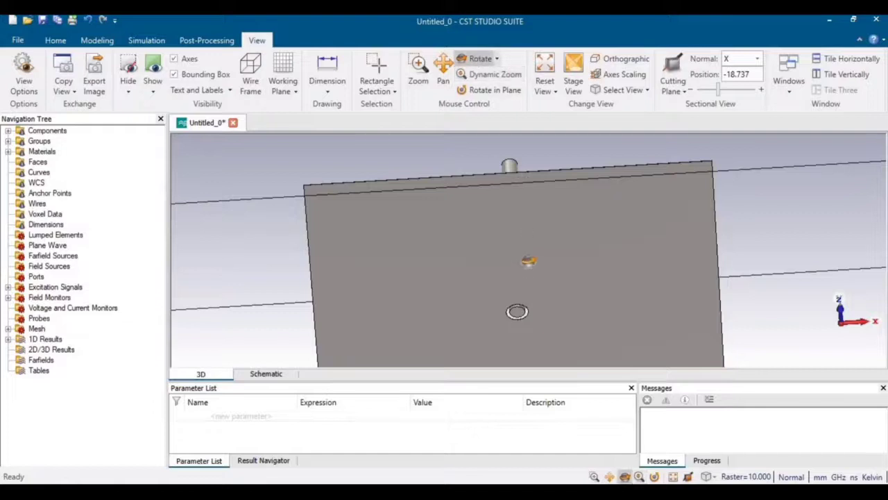
pyautogui.moveTo(529, 261); pyautogui.dragTo(528, 220)
pyautogui.moveTo(534, 286); pyautogui.dragTo(532, 252)
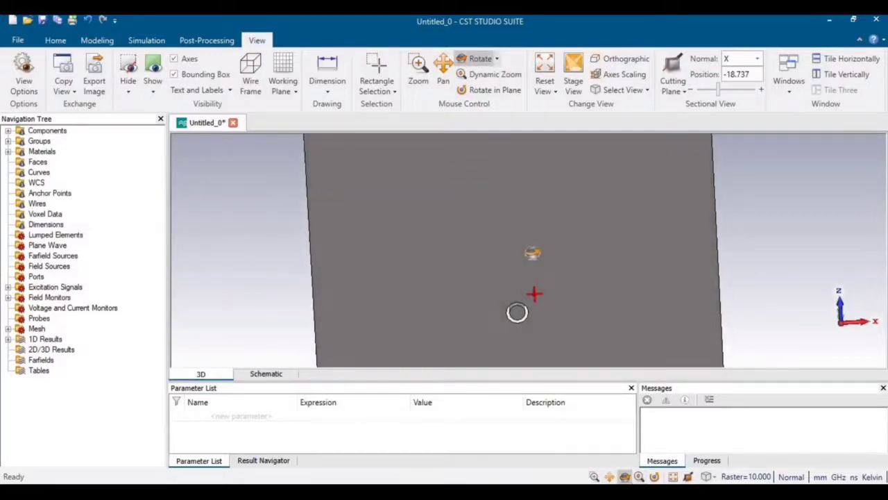
pyautogui.click(143, 41)
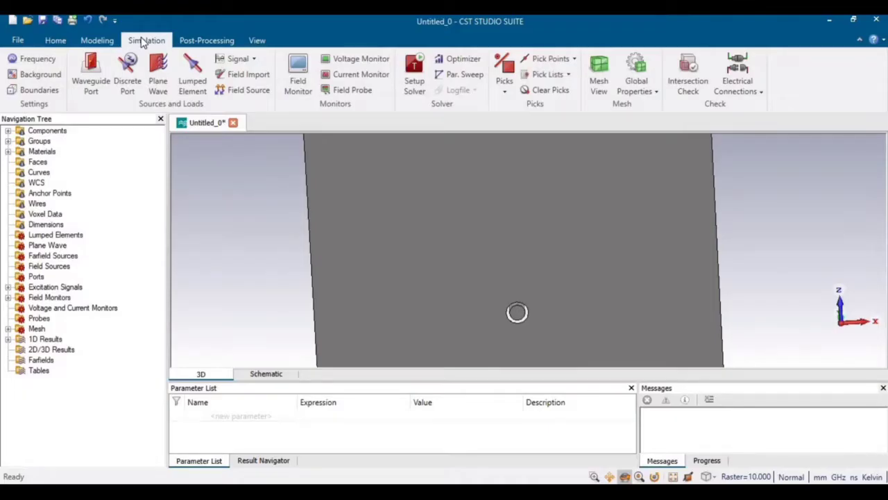
pyautogui.click(135, 82)
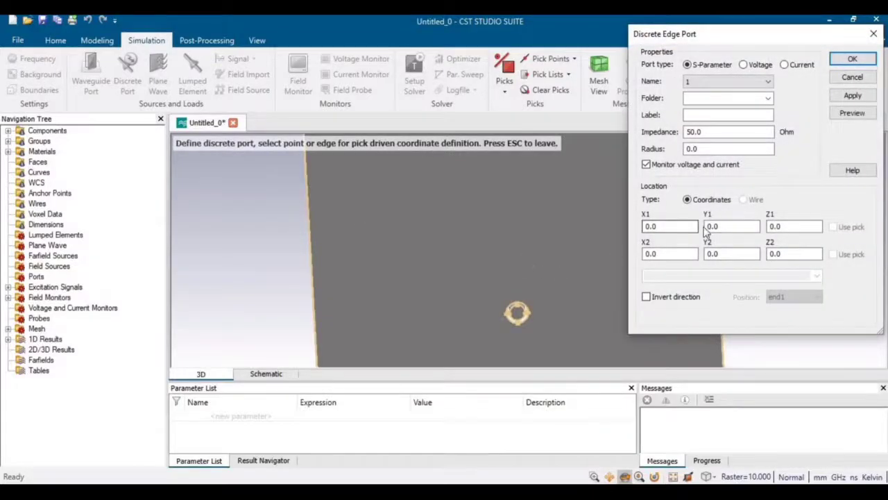
pyautogui.click(649, 226)
pyautogui.click(723, 223)
pyautogui.click(724, 254)
# Step: Pick end points across the ring gap for the port: first on the Ground hole's outer edge, second on the monopole's base edge
pyautogui.click(573, 60)
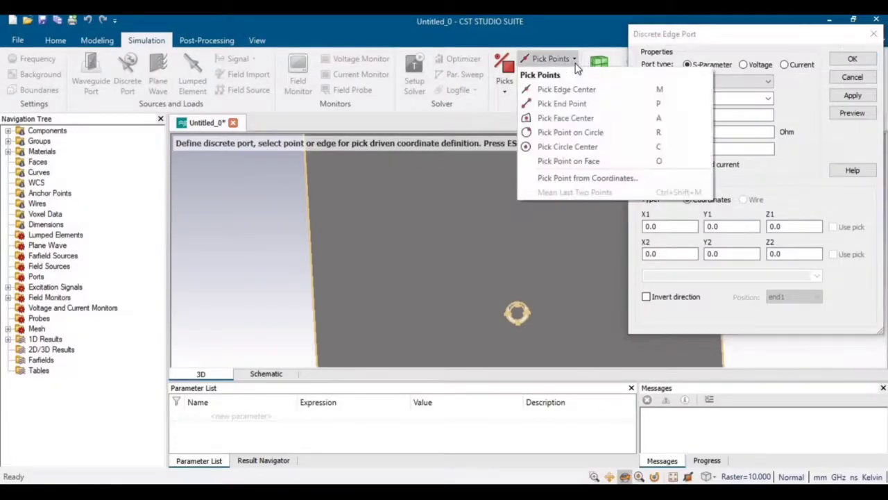
pyautogui.click(575, 104)
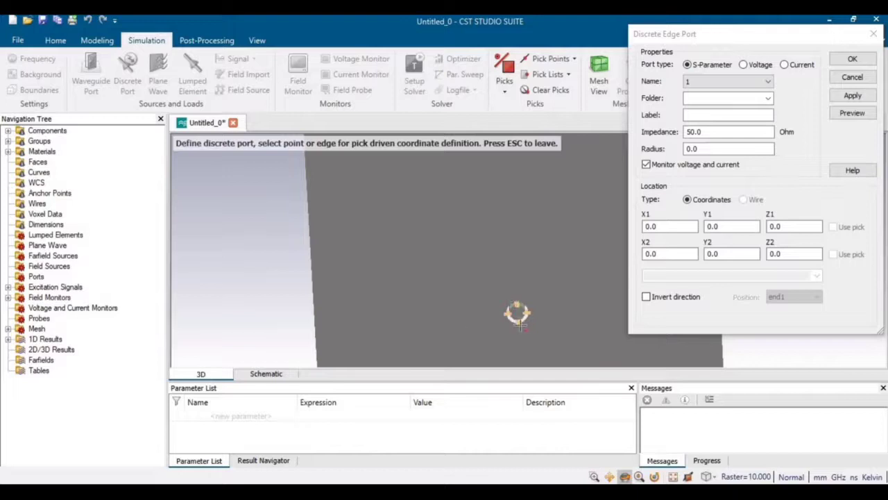
pyautogui.click(261, 42)
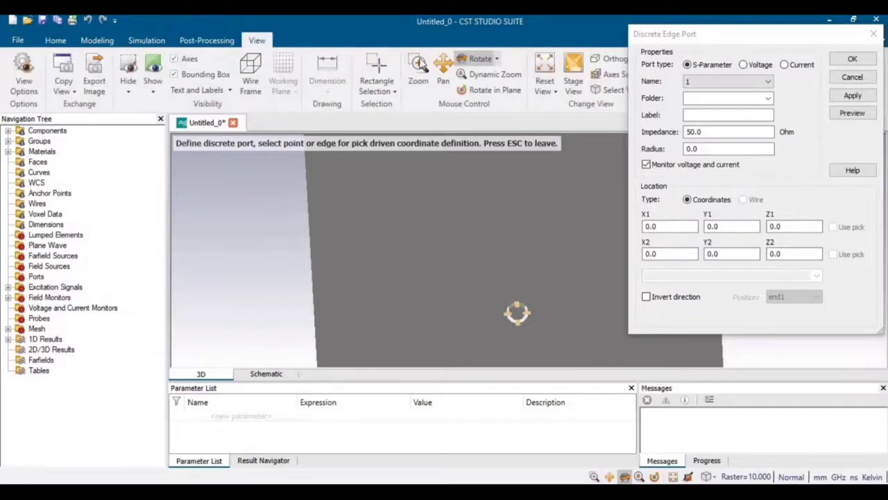
pyautogui.click(489, 74)
pyautogui.moveTo(552, 326); pyautogui.dragTo(550, 371)
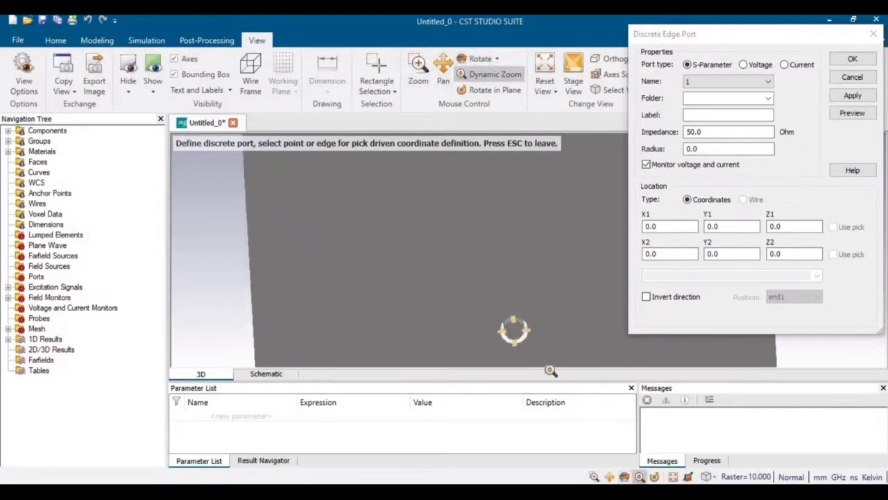
pyautogui.click(443, 73)
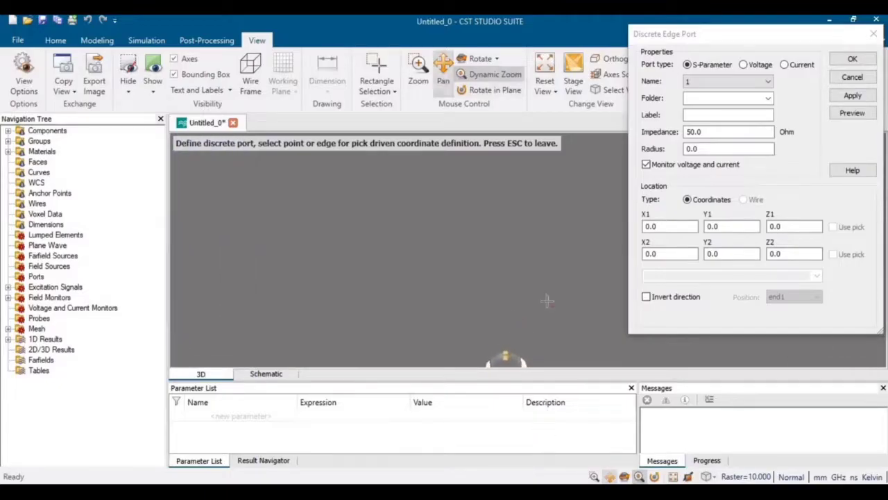
pyautogui.moveTo(548, 269); pyautogui.dragTo(547, 213)
pyautogui.moveTo(548, 288); pyautogui.dragTo(548, 250)
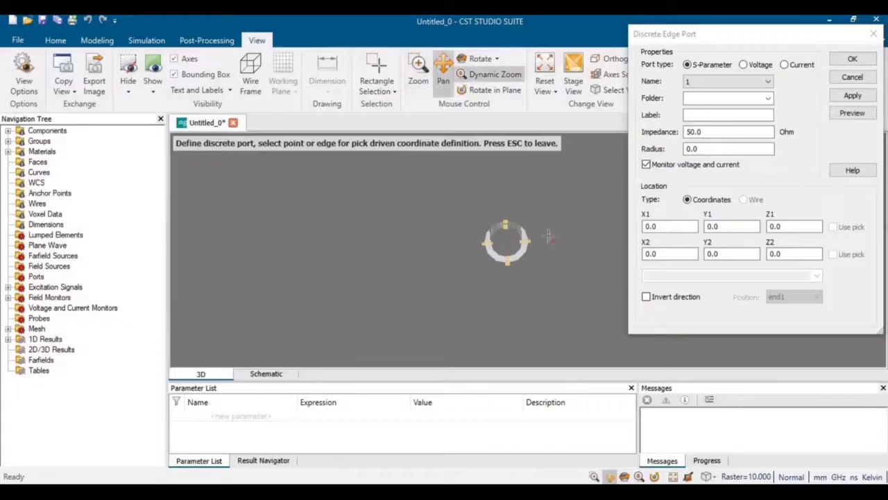
pyautogui.press('z')
pyautogui.moveTo(551, 279); pyautogui.dragTo(540, 377)
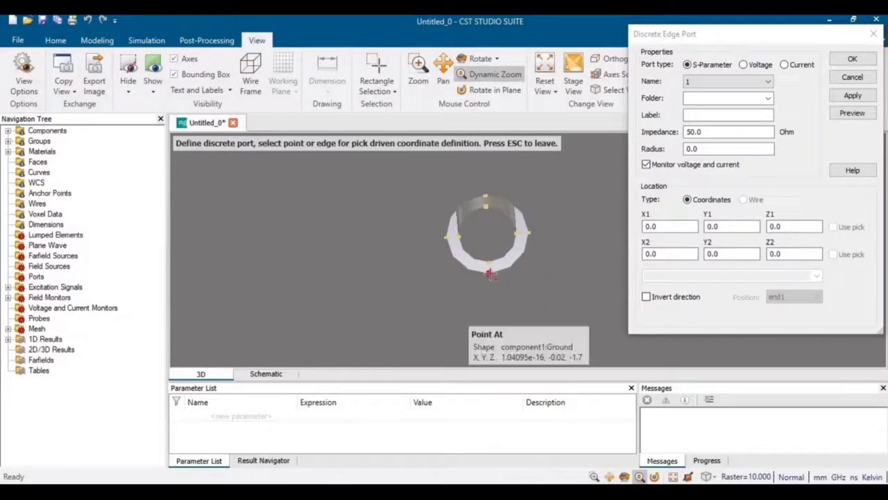
pyautogui.click(489, 274)
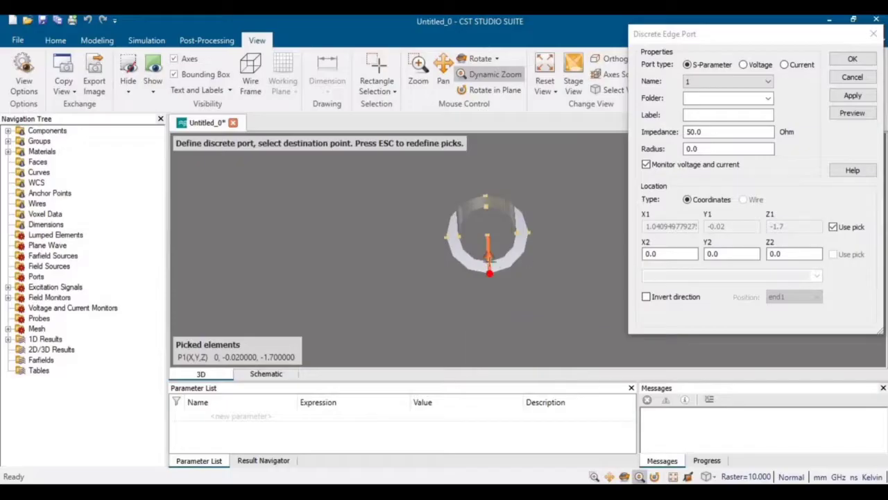
pyautogui.click(489, 259)
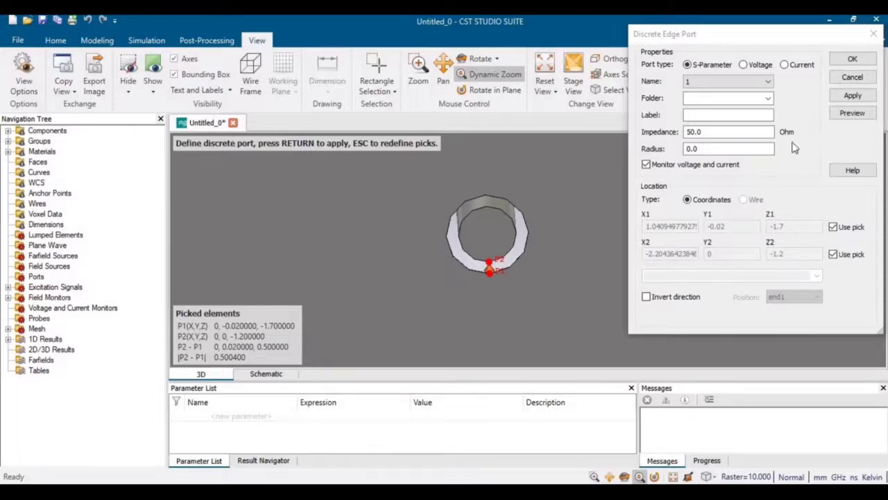
# Step: Create the discrete edge port as an S-Parameter port with 50 ohm impedance, and check its placement on the whole antenna
pyautogui.click(720, 132)
pyautogui.doubleClick(693, 132)
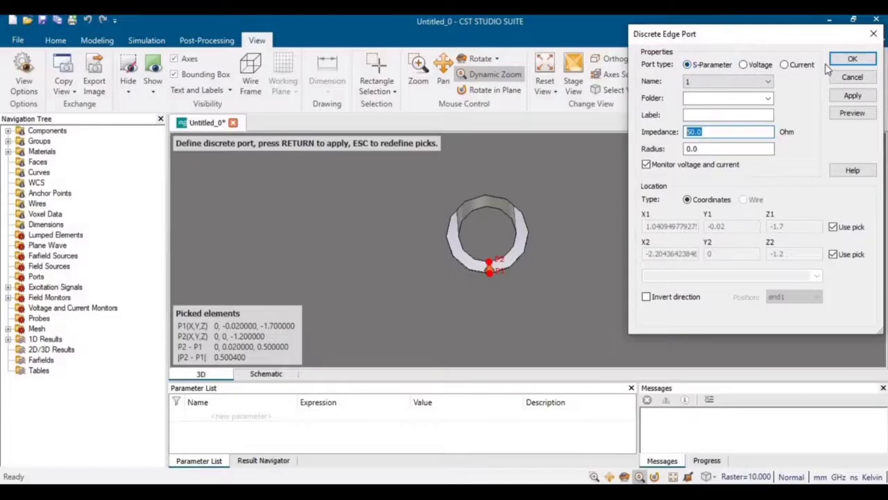
pyautogui.click(852, 96)
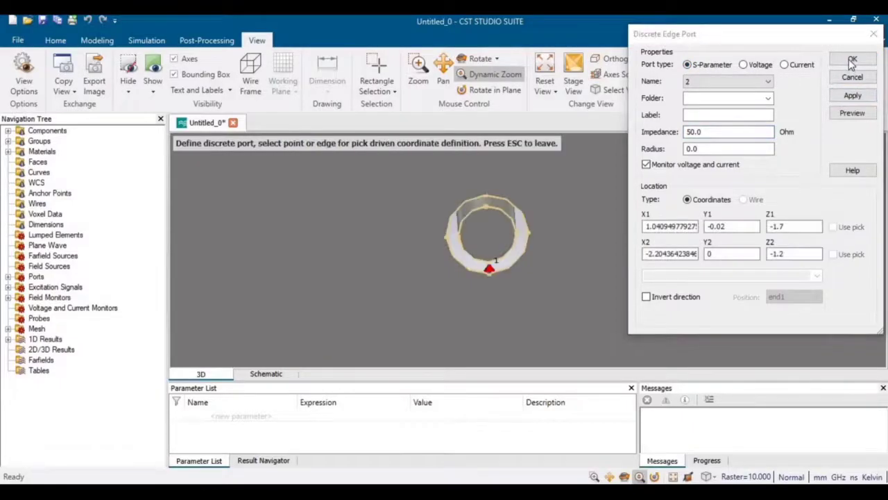
pyautogui.click(849, 60)
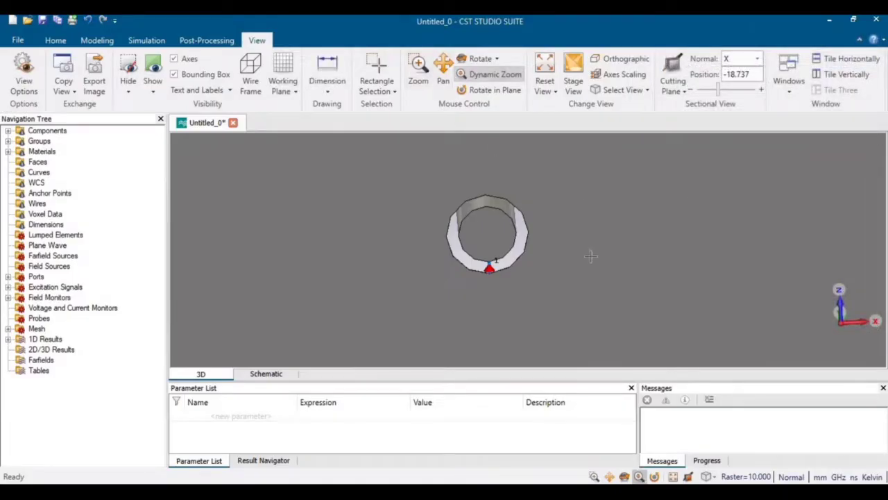
pyautogui.scroll(-2, 571, 171)
pyautogui.scroll(-5, 571, 170)
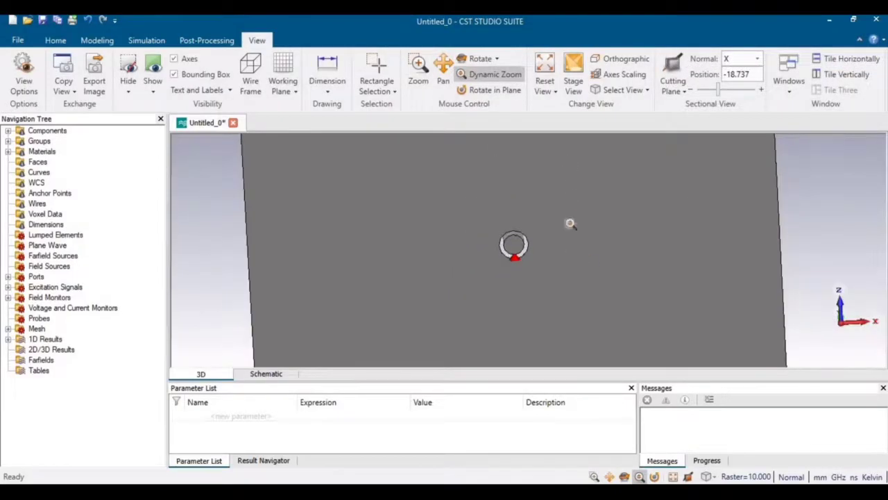
pyautogui.scroll(-3, 568, 211)
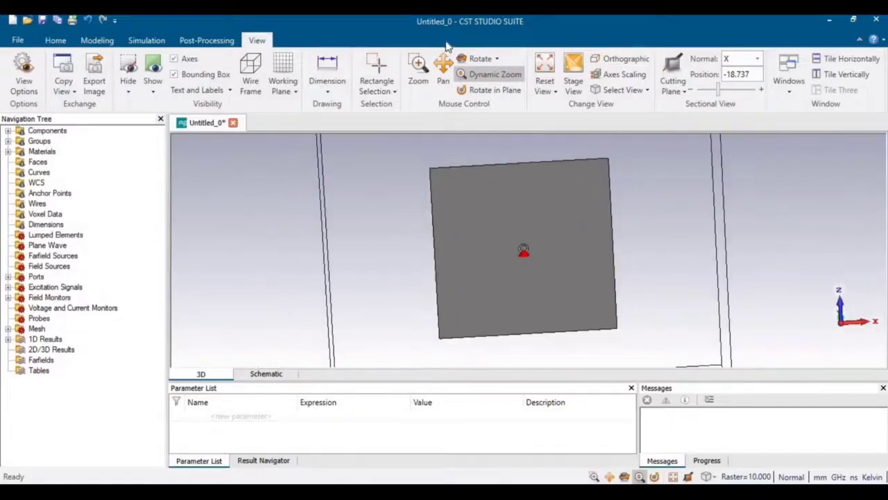
pyautogui.click(478, 60)
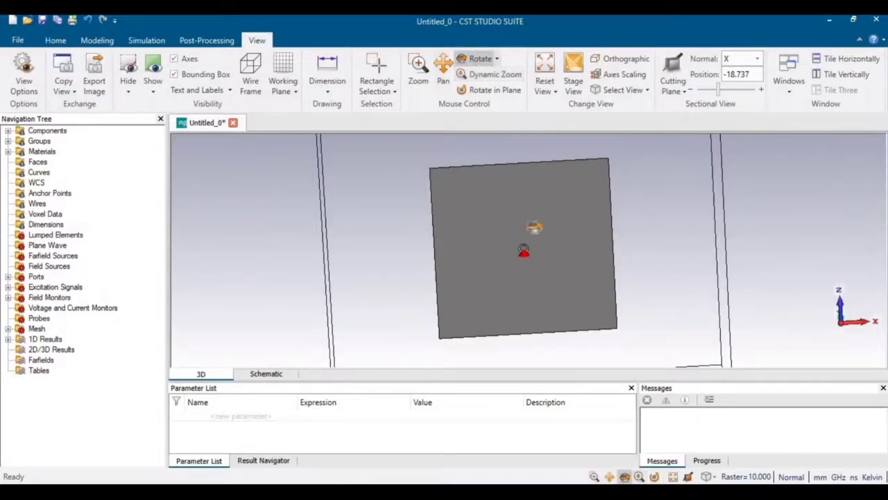
pyautogui.moveTo(531, 224); pyautogui.dragTo(527, 360)
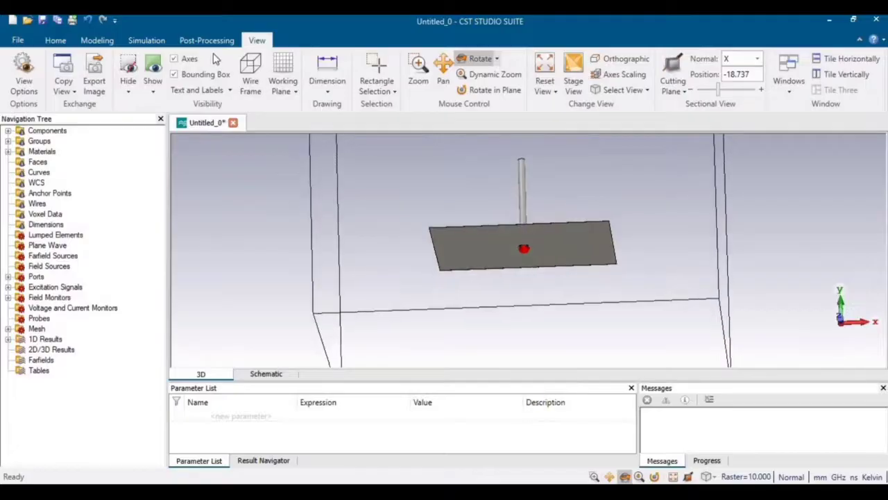
# Step: Open a new field monitor definition and review the existing e-field, h-field and farfield monitors
pyautogui.click(144, 43)
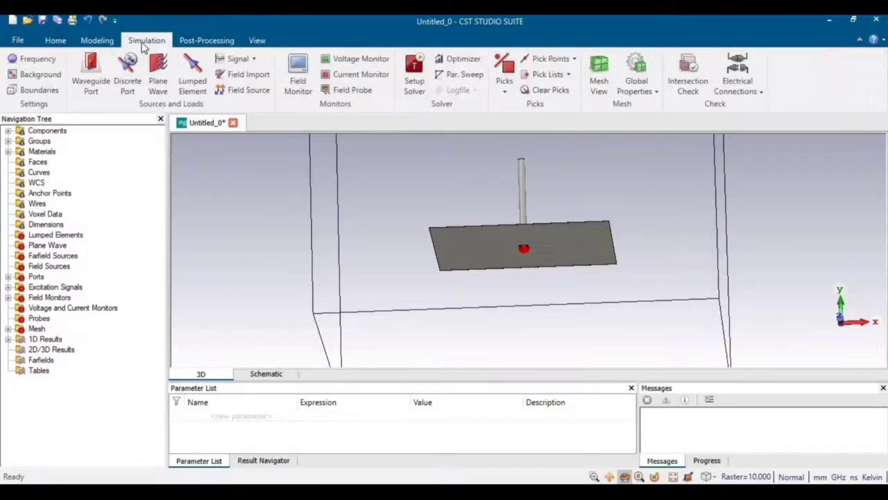
pyautogui.click(300, 80)
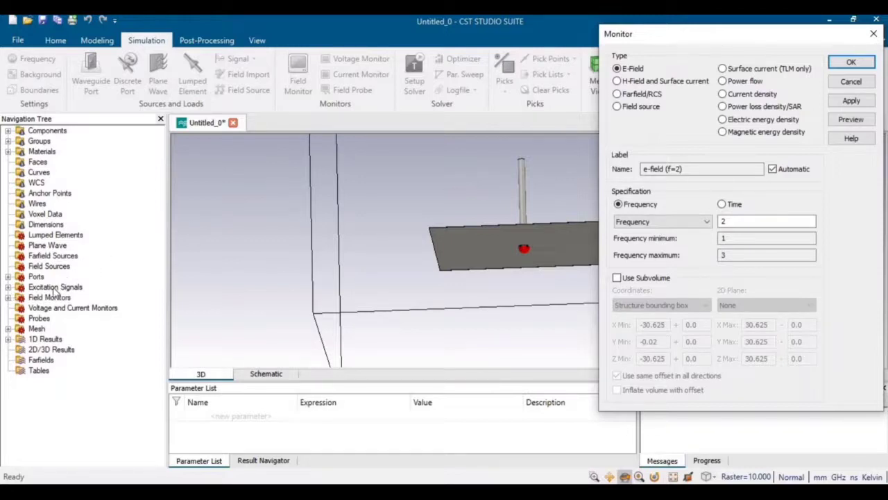
pyautogui.click(8, 297)
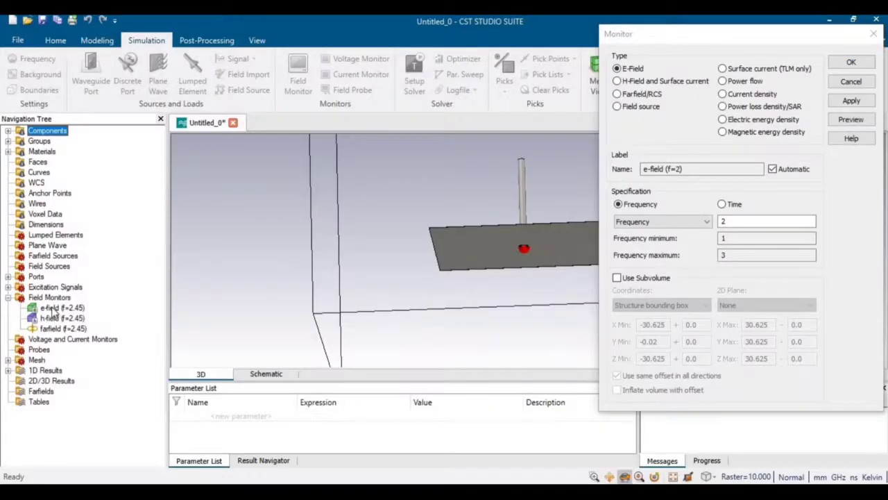
pyautogui.click(56, 308)
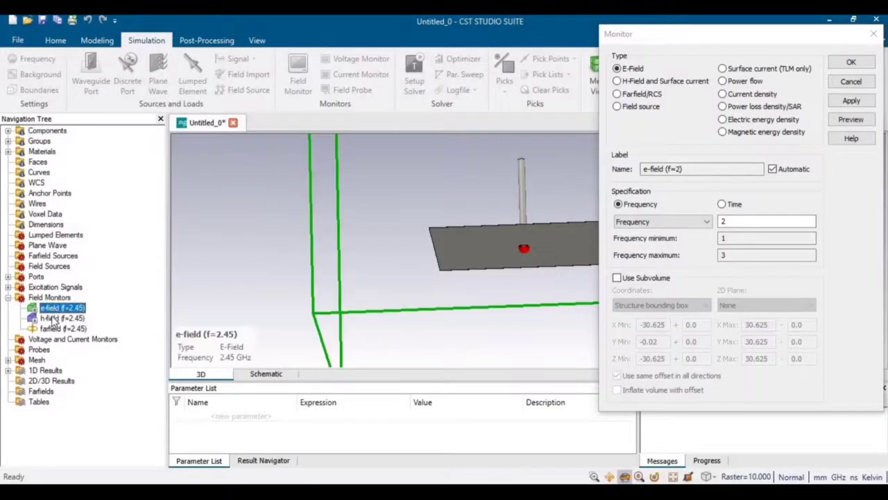
pyautogui.click(56, 318)
pyautogui.click(55, 329)
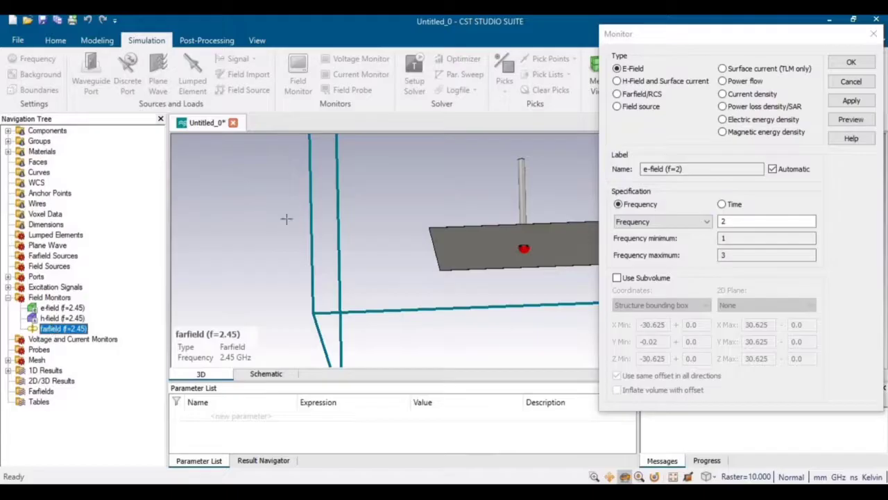
# Step: Add a Surface current (TLM only) monitor at a frequency of 2.45 GHz
pyautogui.click(763, 69)
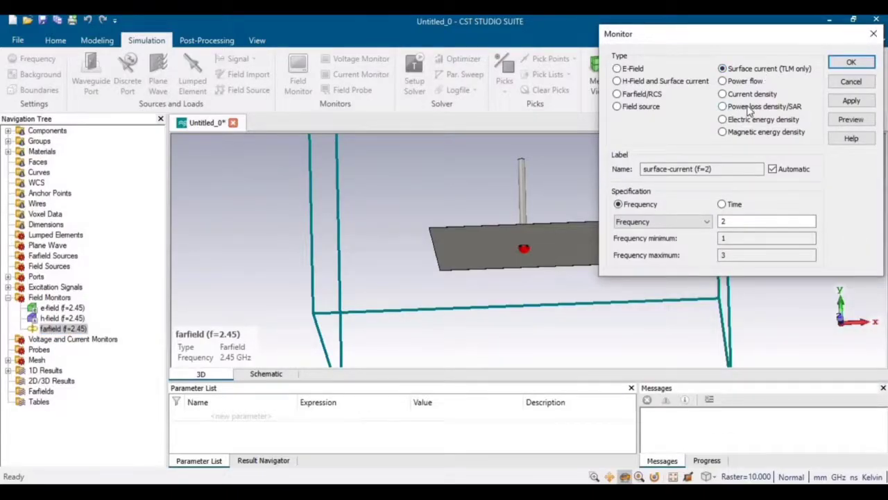
pyautogui.click(737, 222)
pyautogui.click(852, 100)
pyautogui.click(852, 62)
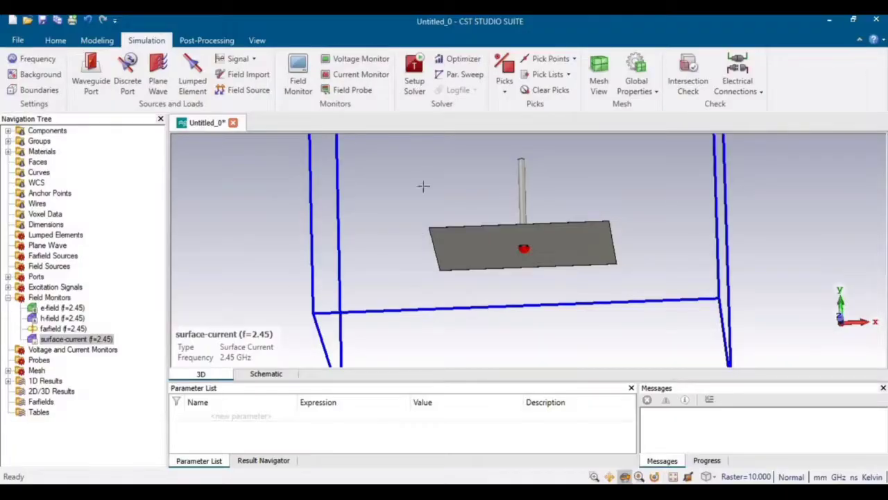
# Step: Run the simulation of the antenna and display the S-Parameters plot from the 1D results
pyautogui.click(55, 41)
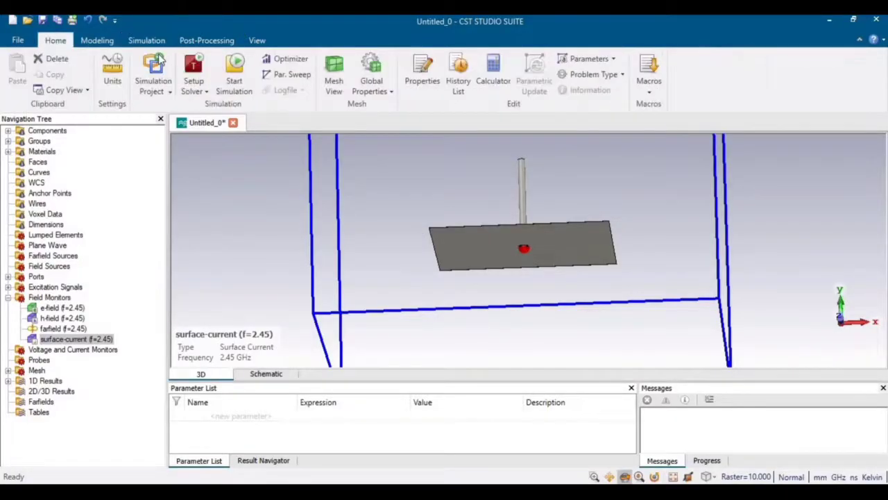
pyautogui.click(235, 75)
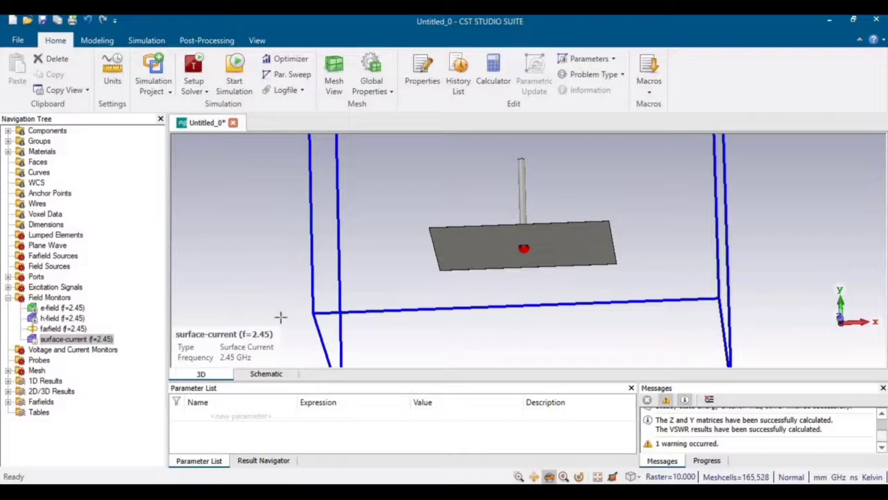
pyautogui.click(8, 380)
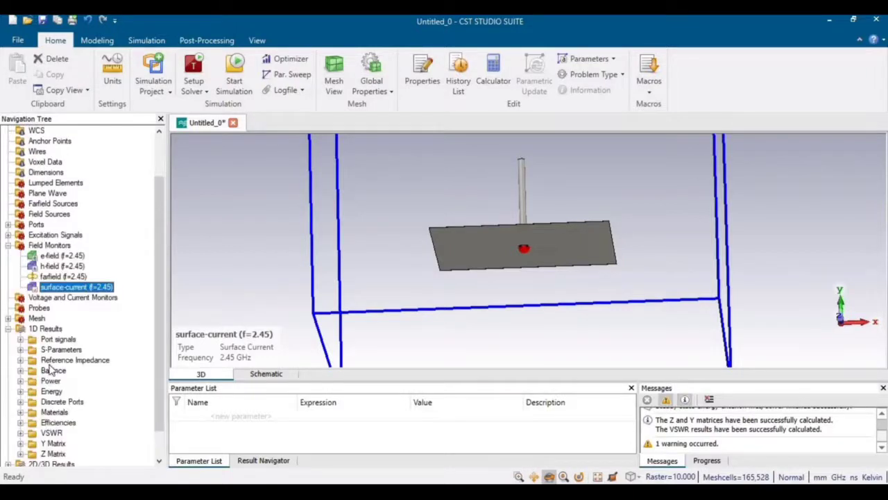
pyautogui.click(48, 350)
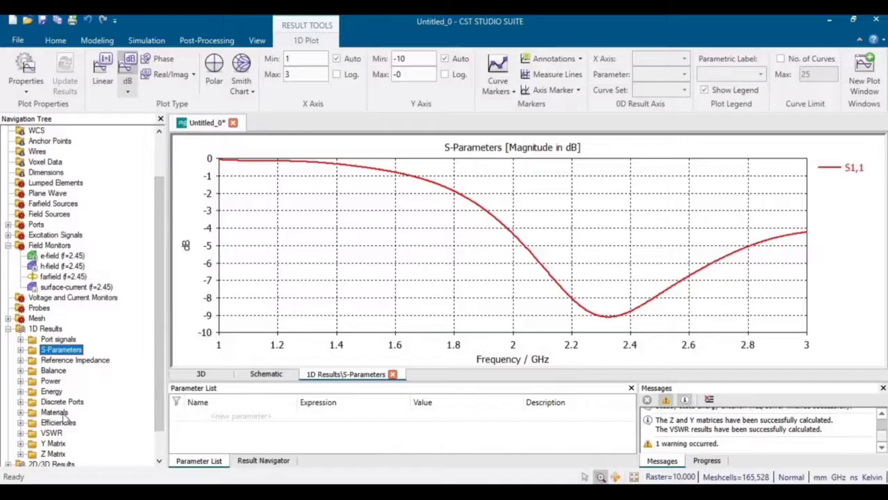
# Step: Display the 3D farfield result at 2.45 GHz and examine the whole radiation pattern from different sides
pyautogui.moveTo(159, 356); pyautogui.dragTo(160, 399)
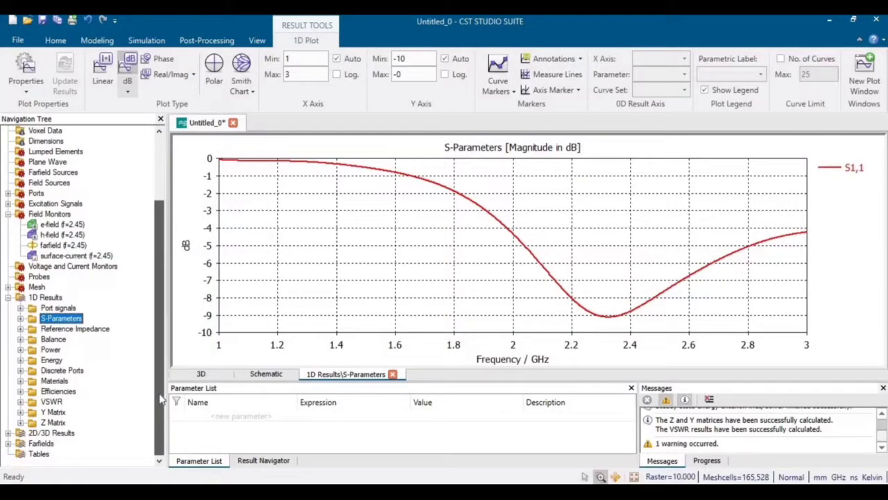
pyautogui.click(7, 444)
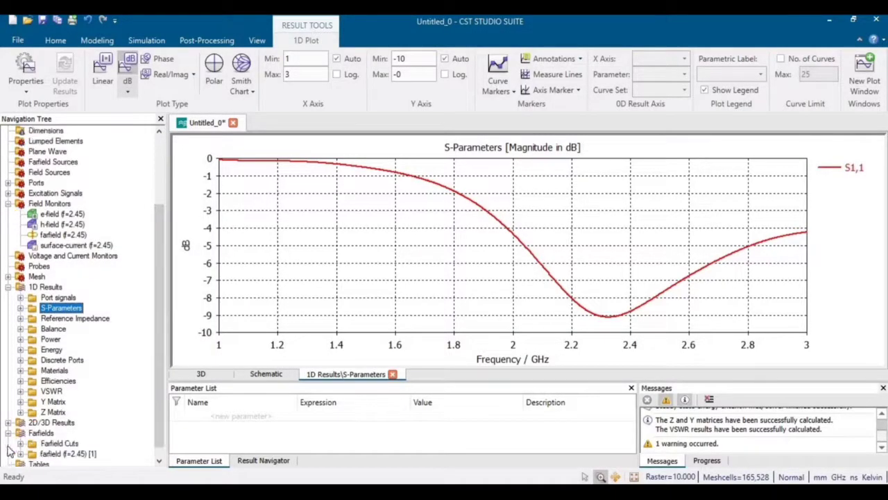
pyautogui.click(67, 453)
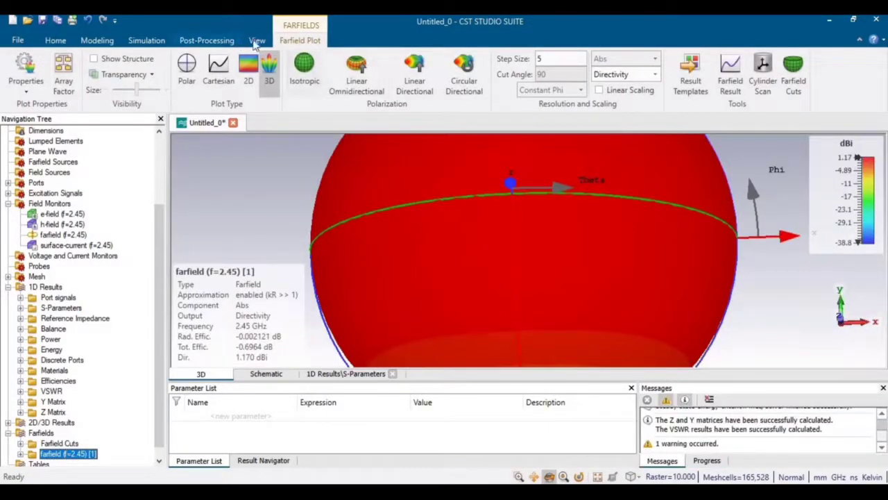
pyautogui.click(257, 41)
pyautogui.click(493, 75)
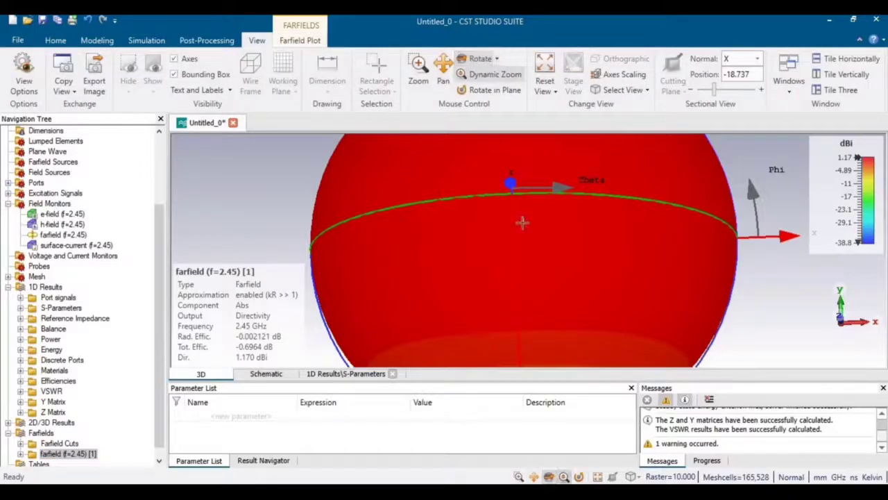
pyautogui.moveTo(521, 222); pyautogui.dragTo(532, 195)
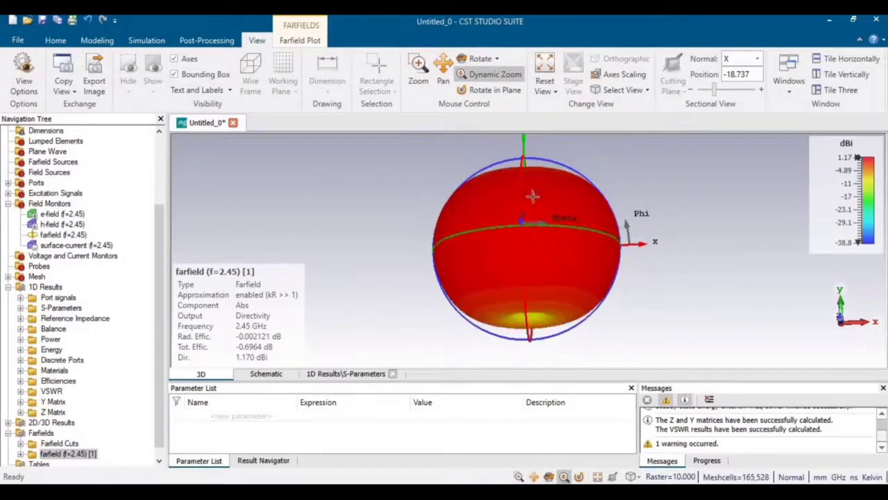
pyautogui.click(479, 59)
pyautogui.moveTo(542, 196); pyautogui.dragTo(748, 243)
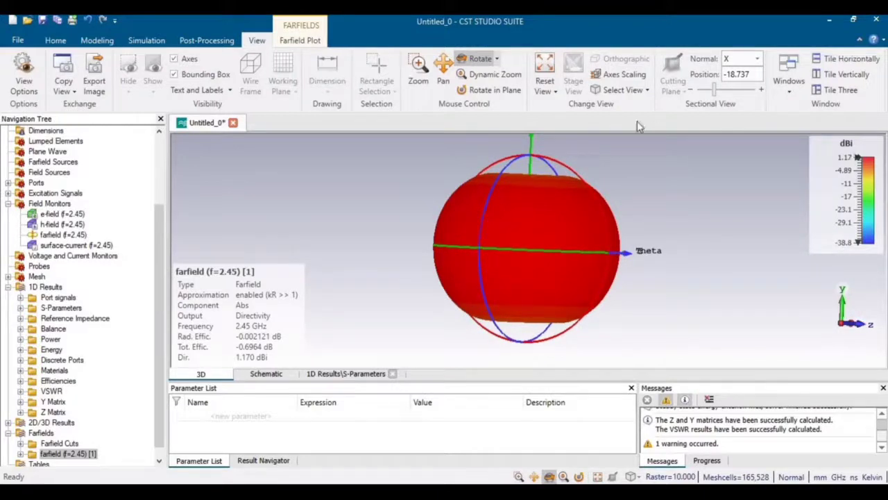
# Step: Show the 2.45 GHz farfield as a polar directivity plot and set its constant-Phi cut angle to 0
pyautogui.click(309, 40)
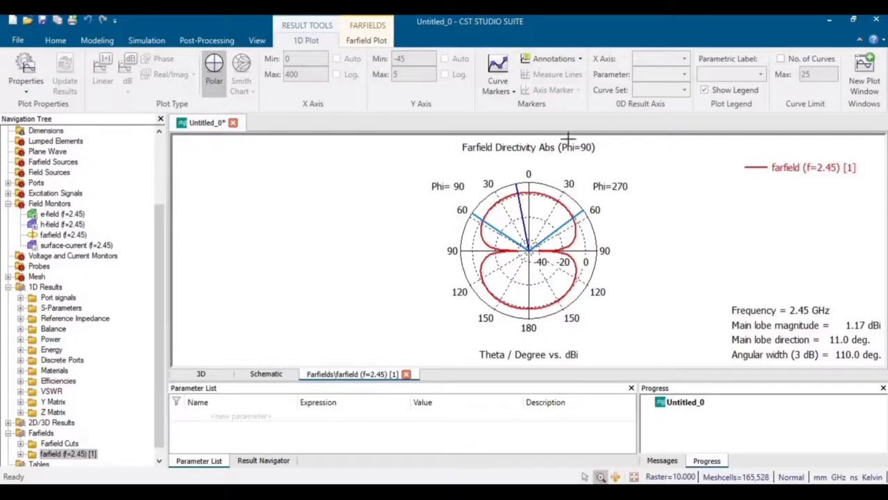
pyautogui.click(366, 41)
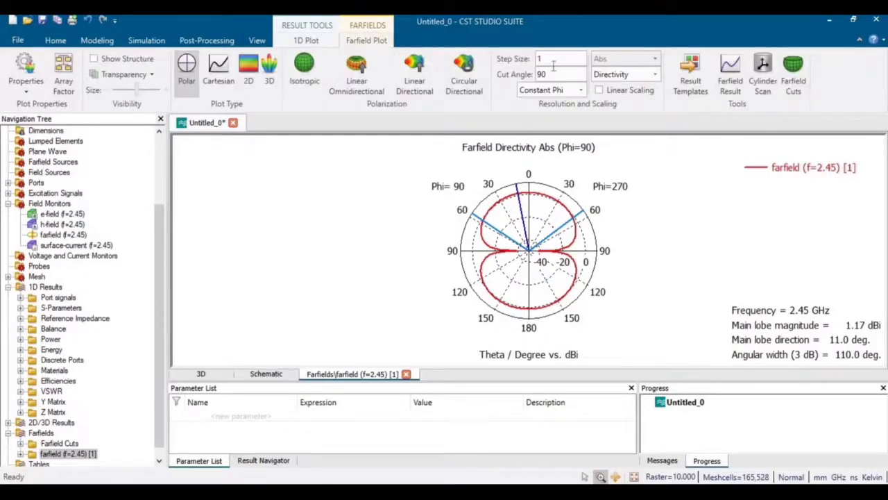
pyautogui.doubleClick(551, 73)
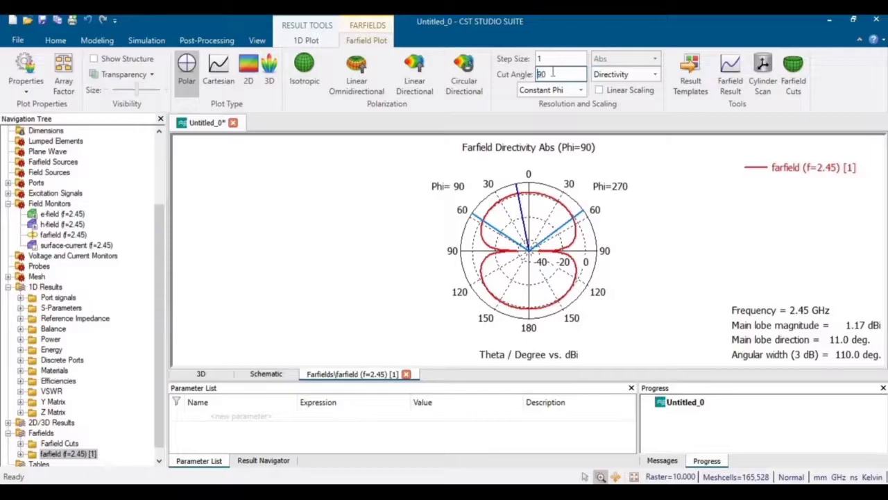
pyautogui.moveTo(553, 72); pyautogui.dragTo(527, 78)
pyautogui.write('0')
pyautogui.press('Return')
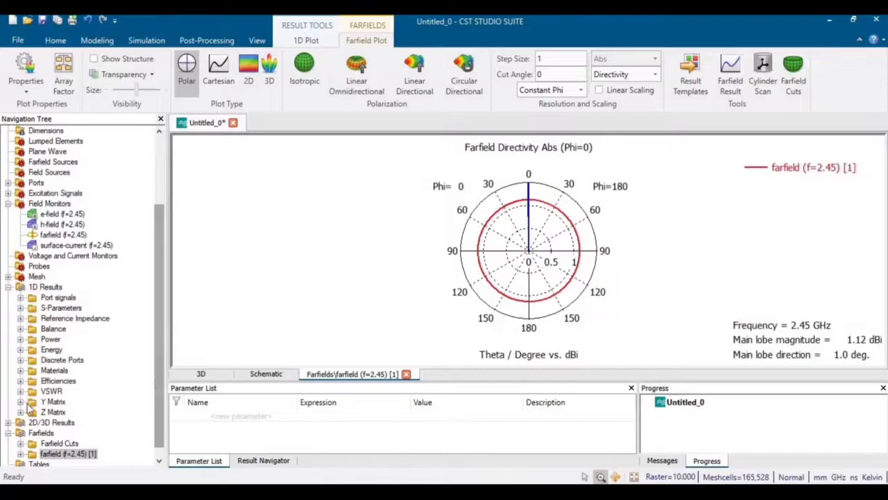
# Step: Display the 2.45 GHz surface current result from the 2D/3D results and animate its fields on the antenna
pyautogui.doubleClick(48, 421)
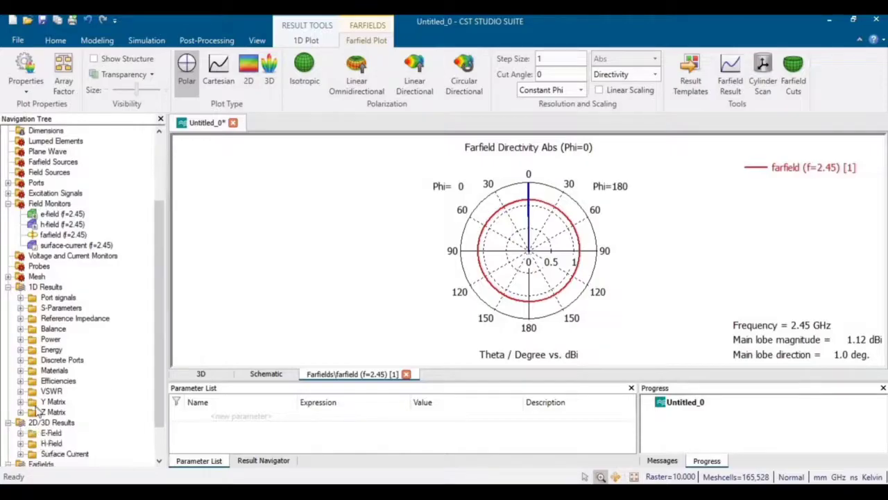
pyautogui.click(64, 454)
pyautogui.click(21, 454)
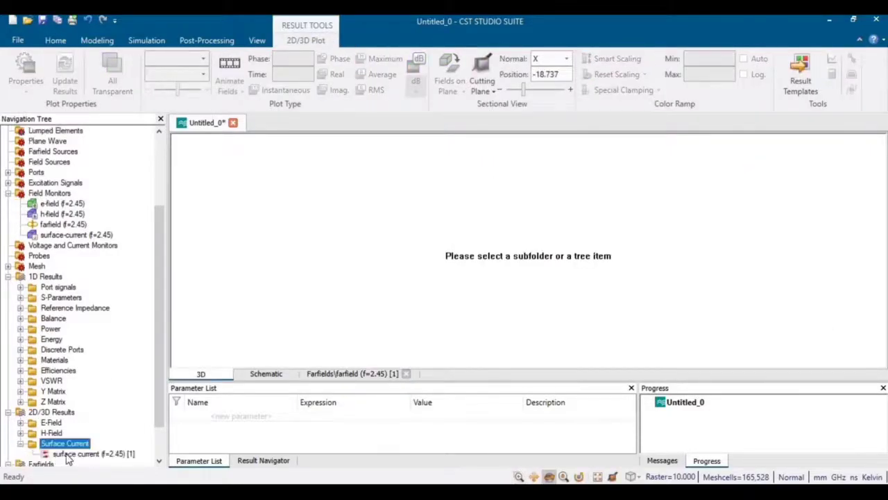
pyautogui.click(76, 453)
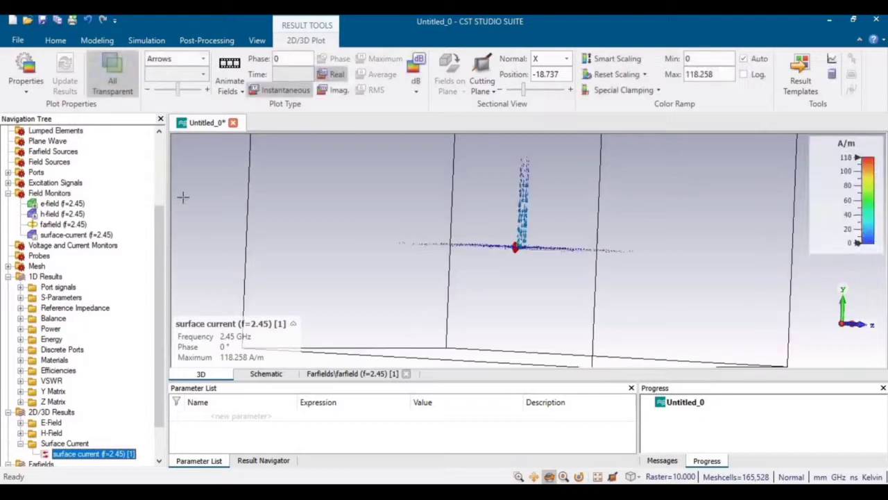
pyautogui.click(95, 73)
pyautogui.click(230, 72)
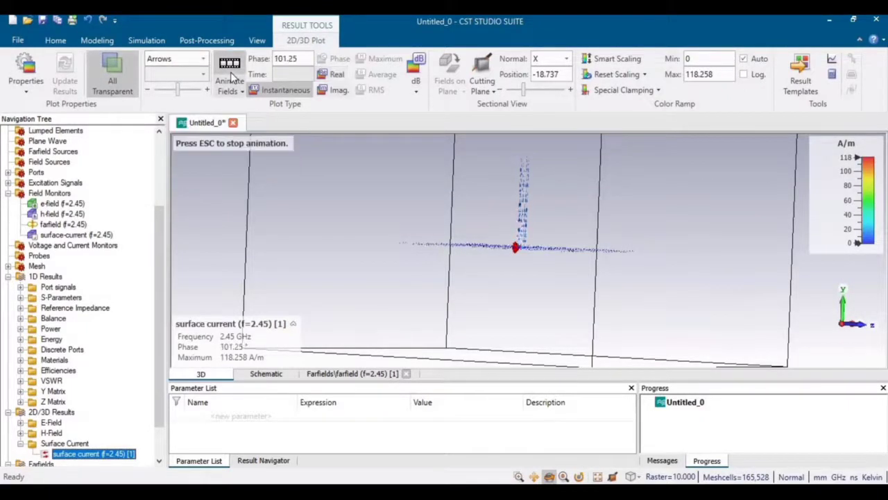